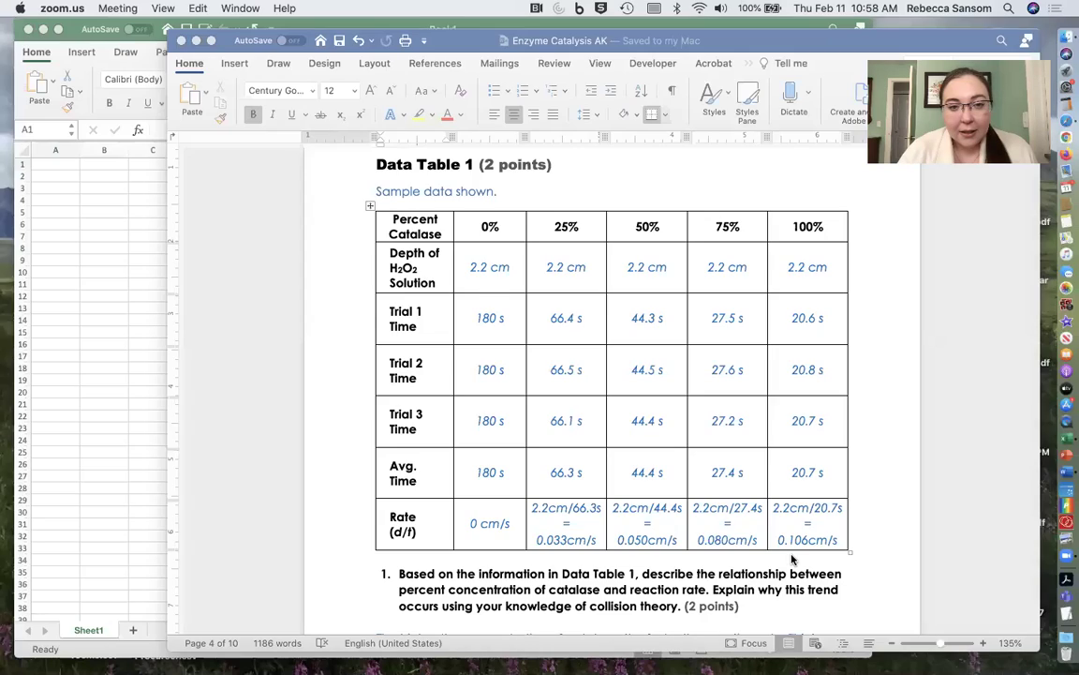
Select all of Data Table 1 in Word, from Percent Catalase to the last Rate cell.
left_click(265, 589)
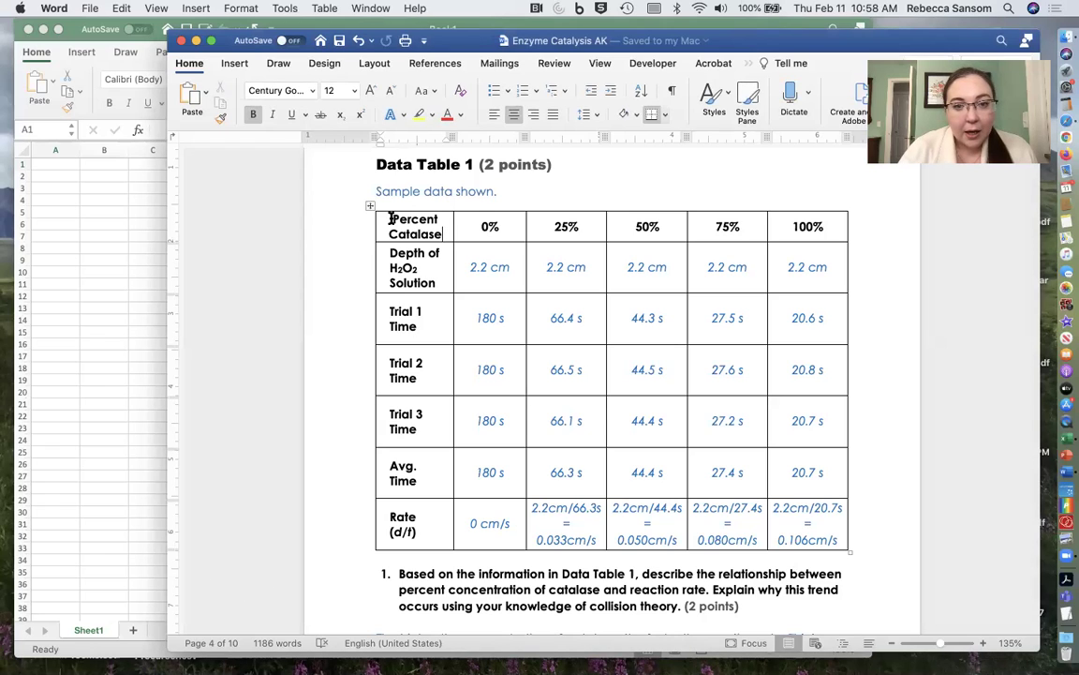
left_click_drag(391, 218, 822, 534)
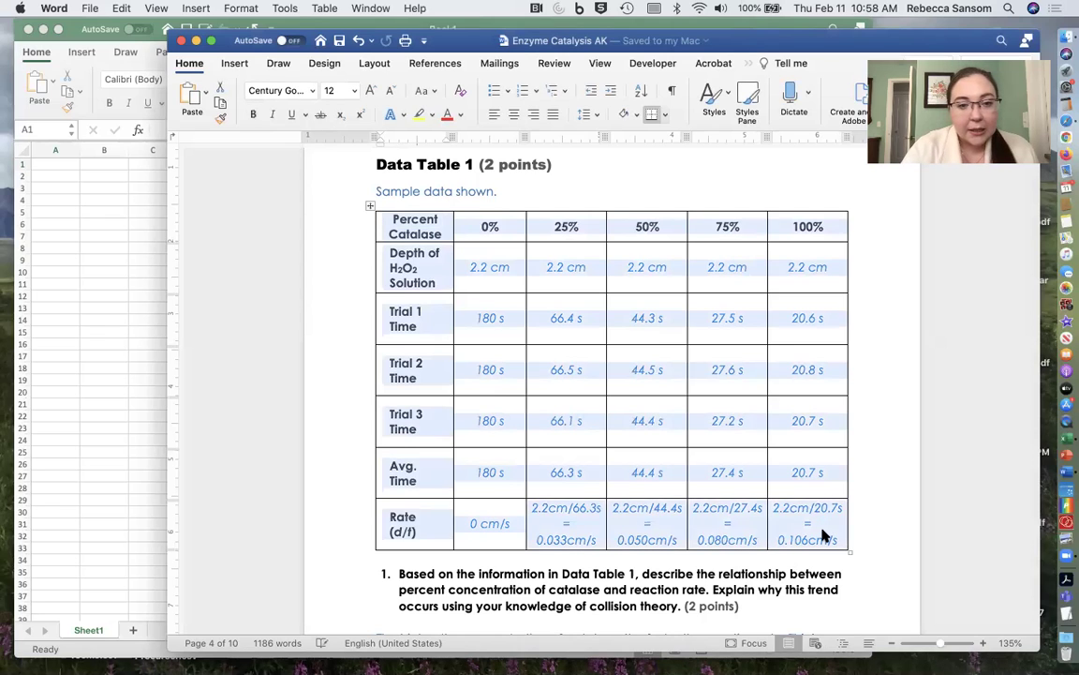
Paste Data Table 1 into Excel at A1 and select its Percent Catalase and Rate rows.
left_click(92, 376)
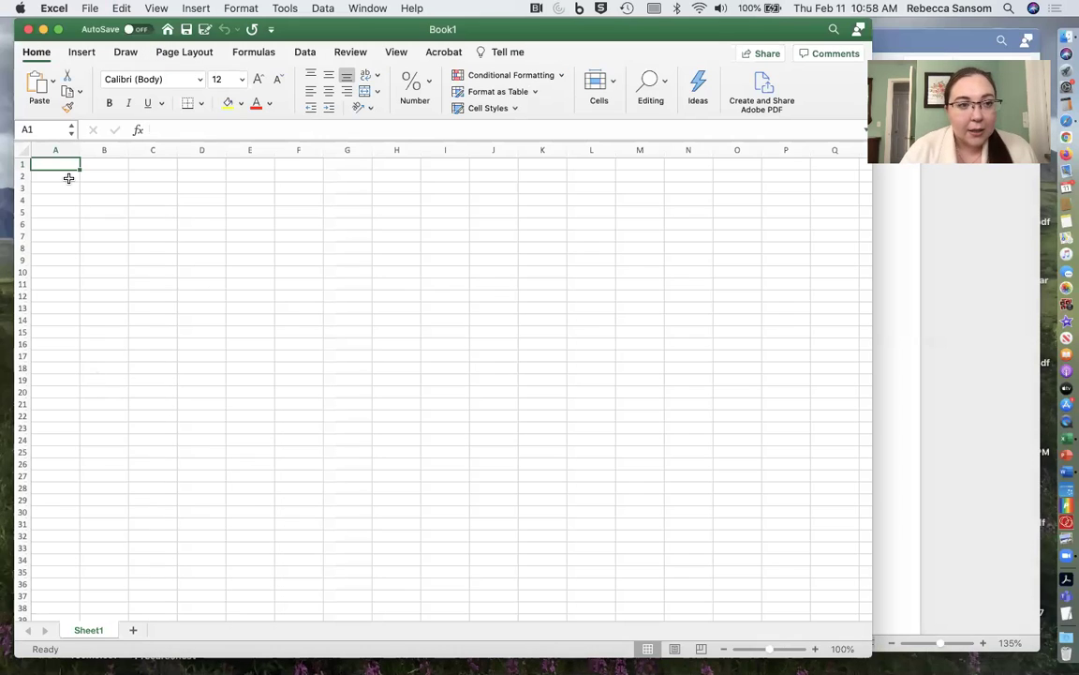
key("super+v")
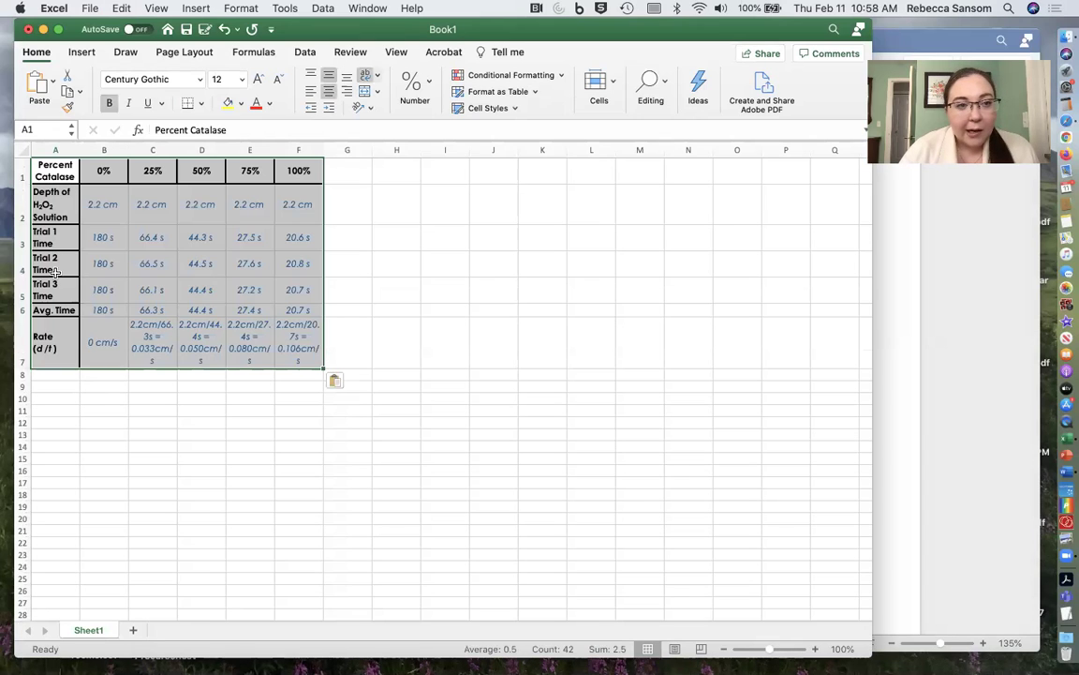
left_click(91, 166)
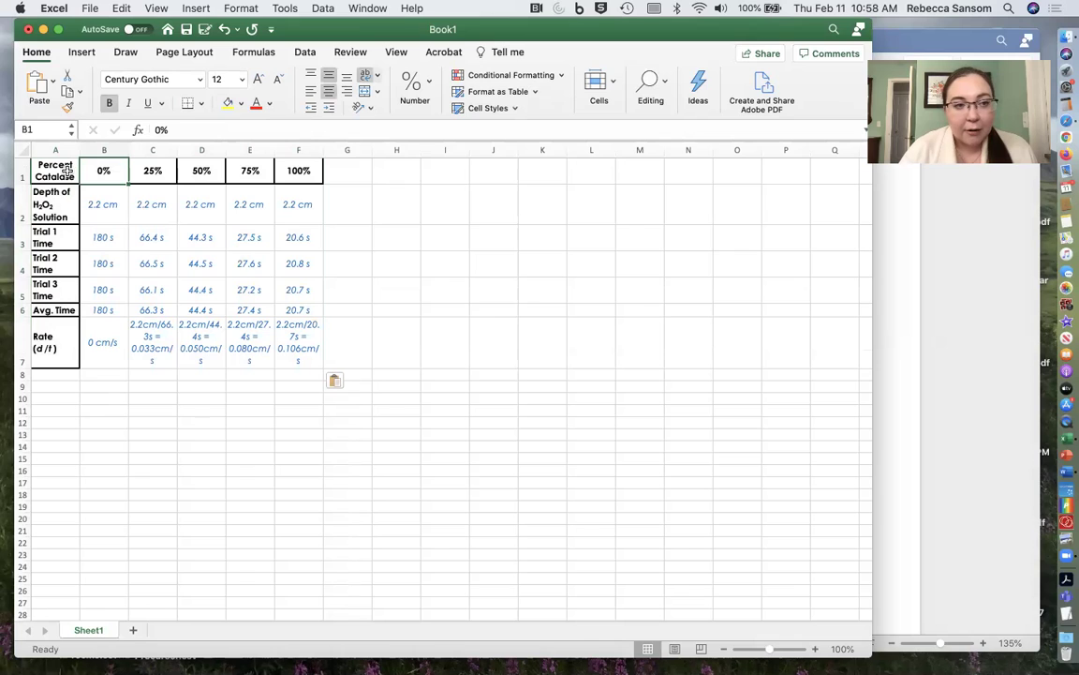
left_click_drag(66, 169, 300, 174)
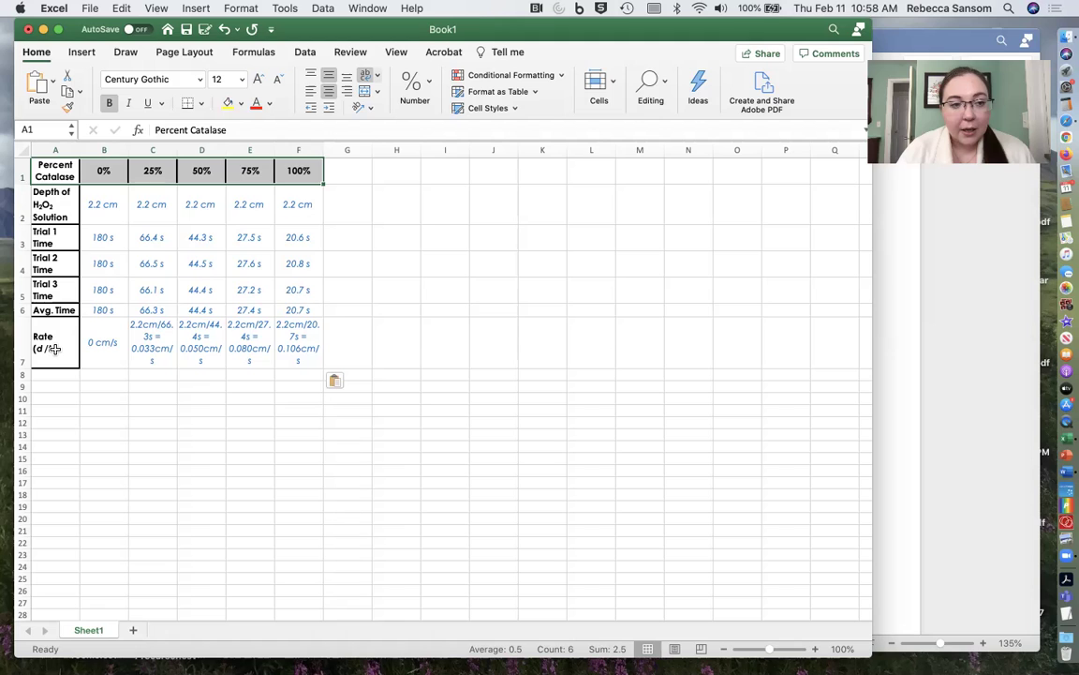
left_click_drag(54, 349, 292, 360)
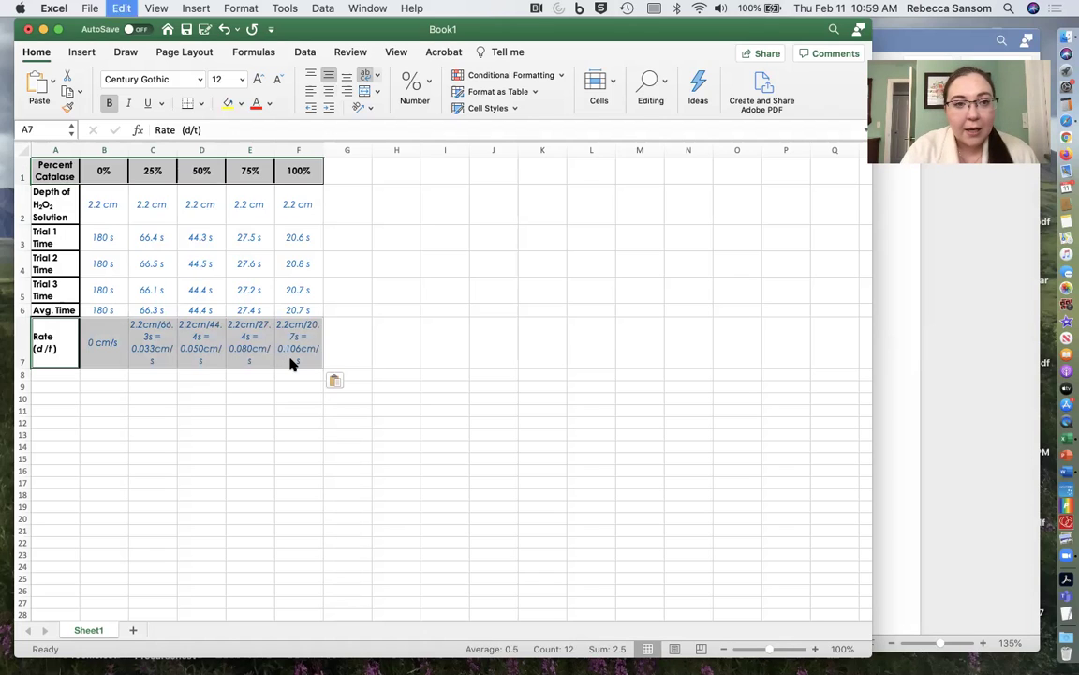
Paste the Percent Catalase and Rate rows transposed into columns H–I starting at H1.
key("super+c")
left_click(407, 173)
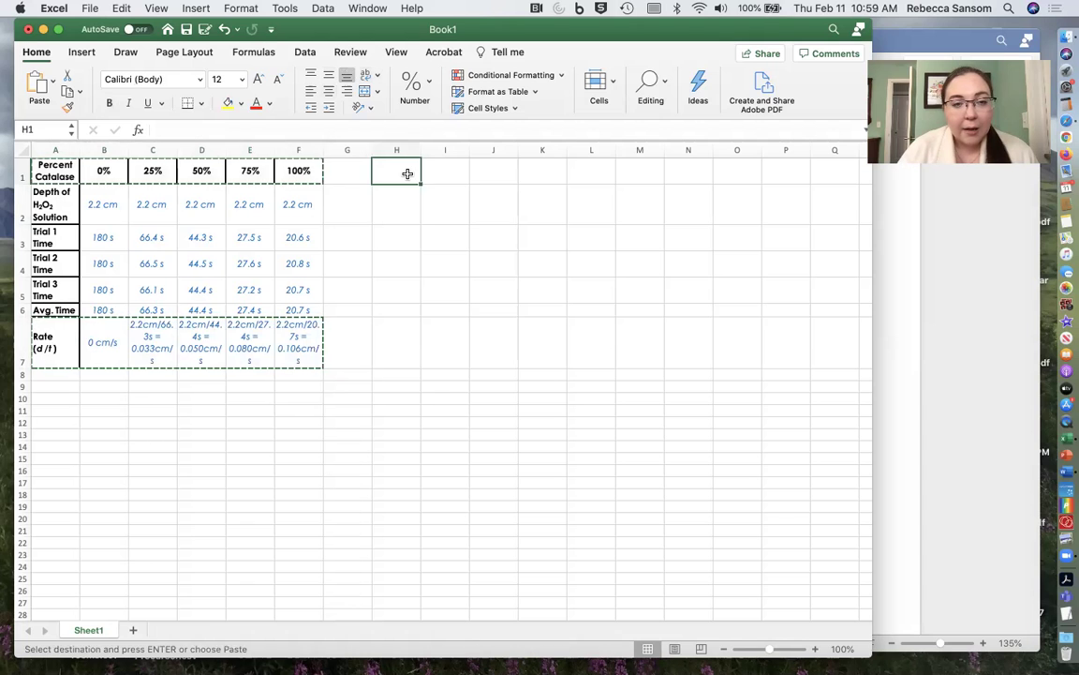
right_click(408, 173)
mouse_move(474, 223)
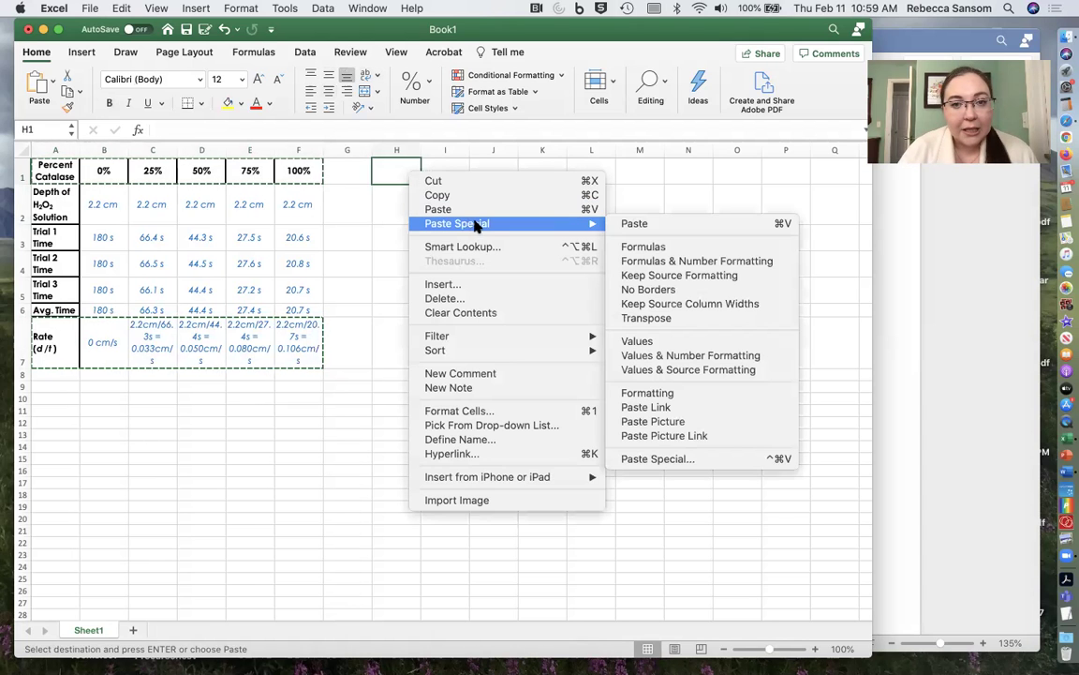
left_click(652, 319)
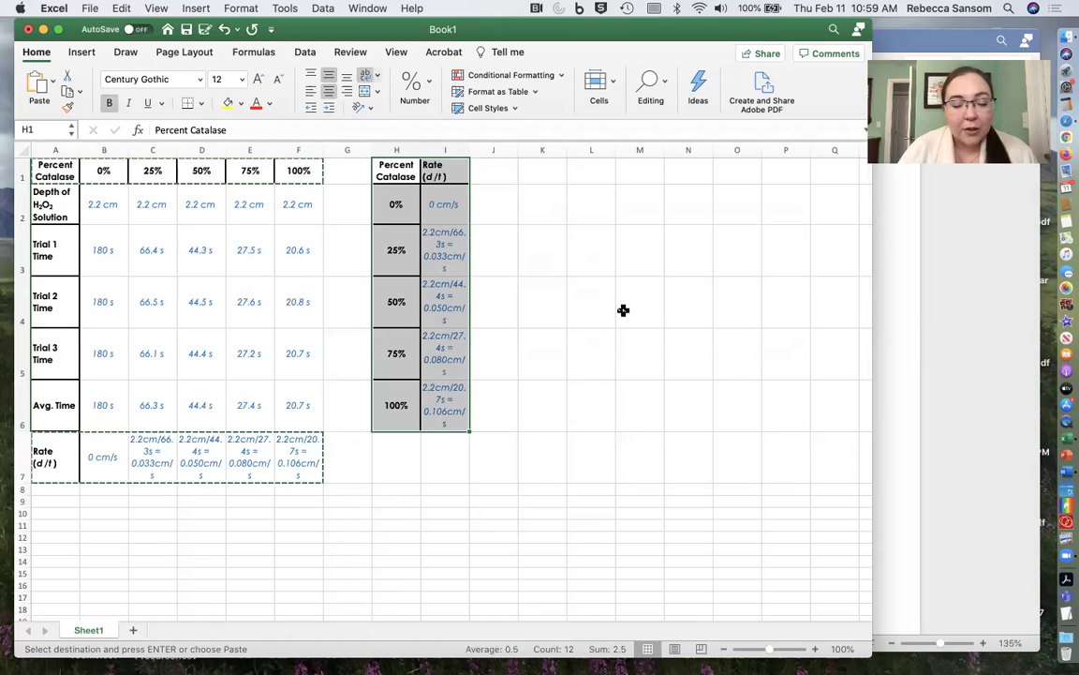
left_click(451, 204)
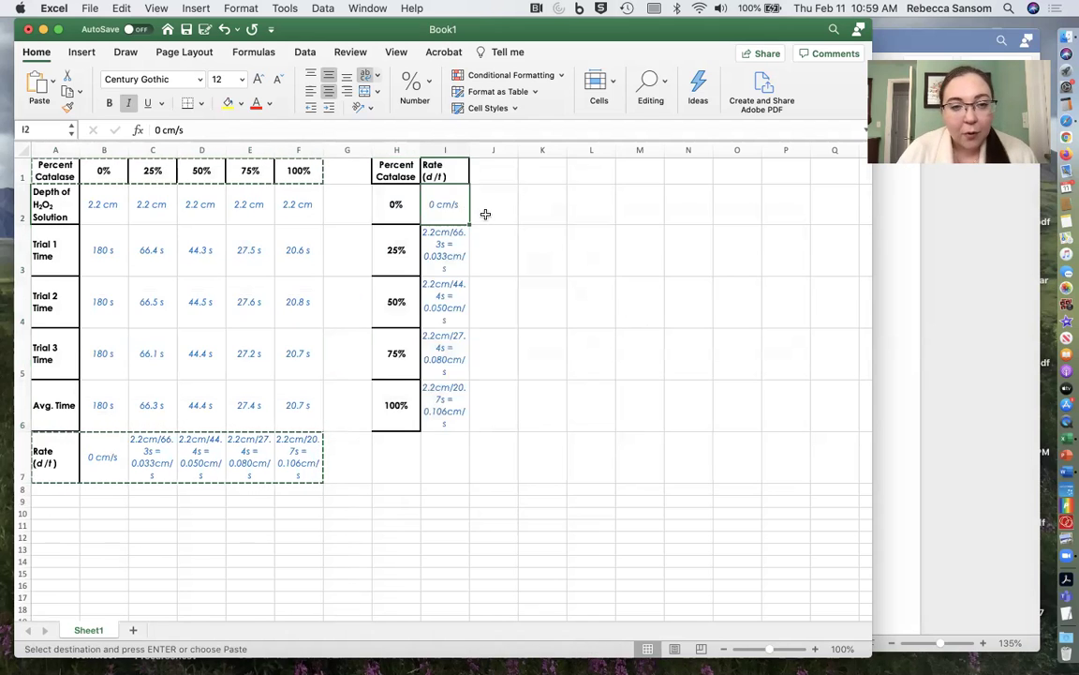
Reduce rates in I2–I4 to plain numbers 0, 0.033 and 0.05 by deleting calculations and units.
double_click(453, 205)
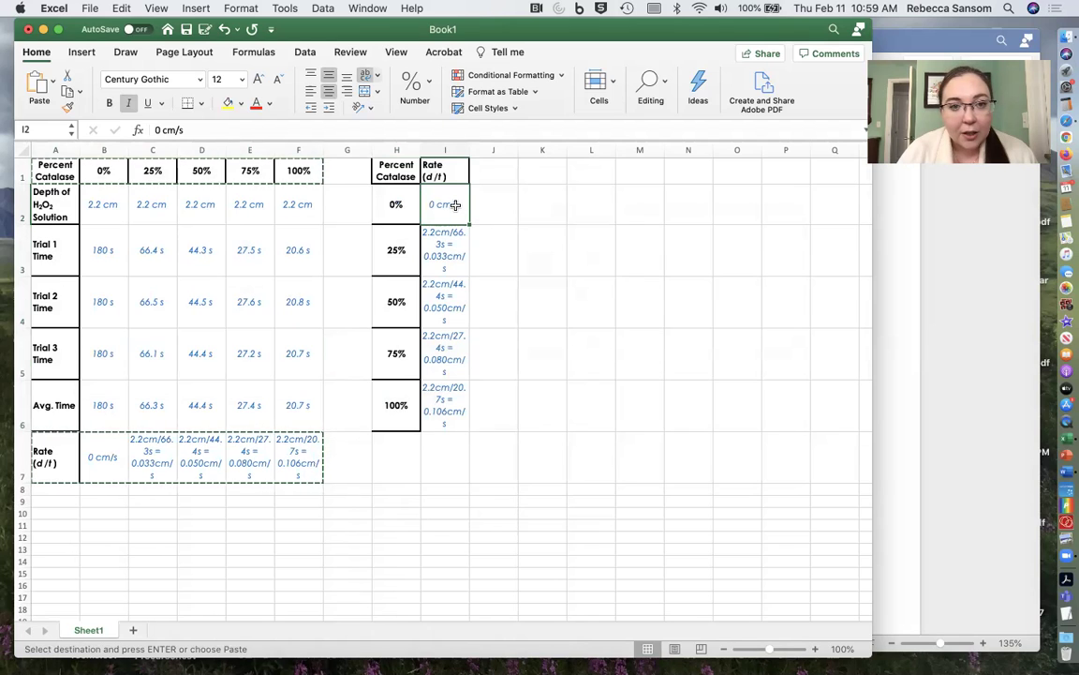
key("BackSpace")
key("BackSpace")
key("BackSpace")
key("BackSpace")
key("BackSpace")
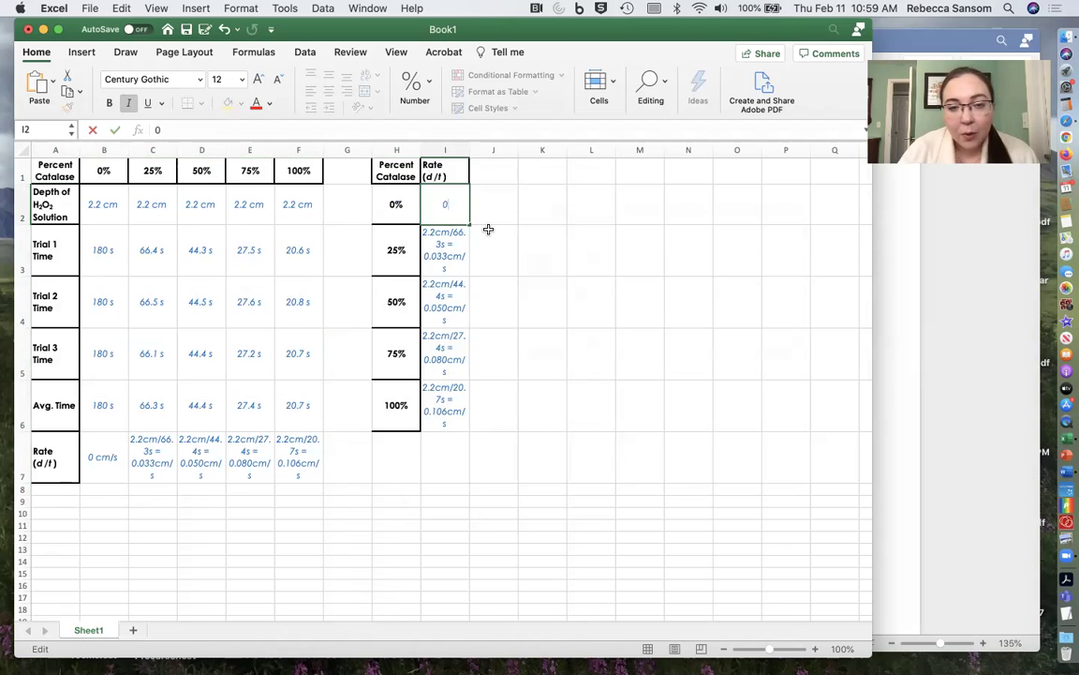
left_click(444, 248)
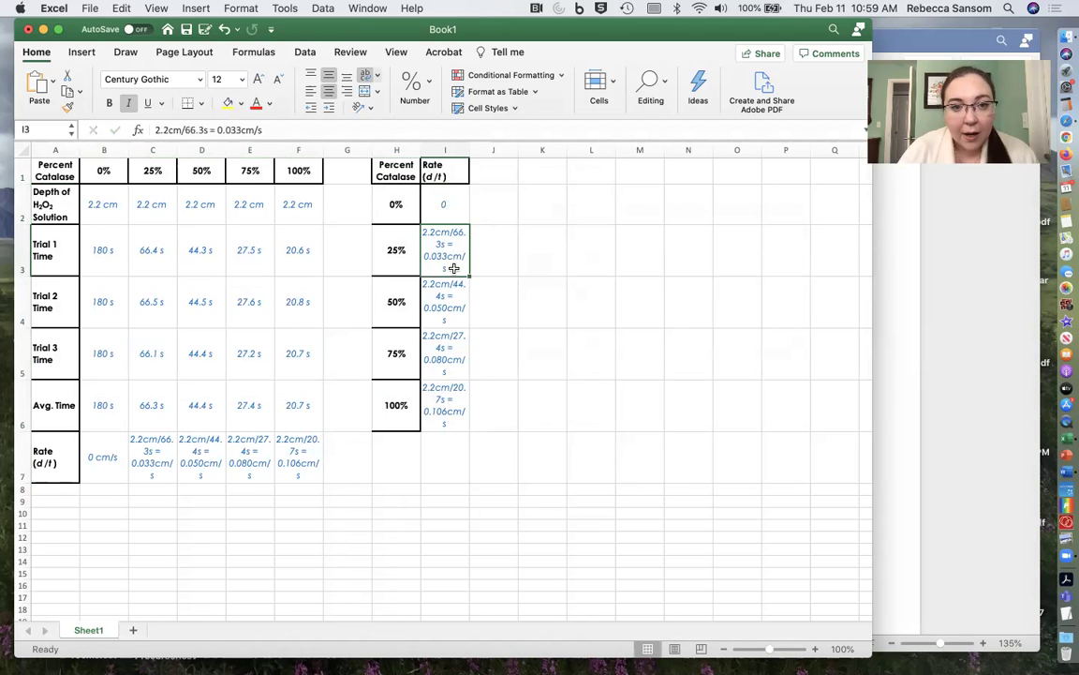
double_click(449, 266)
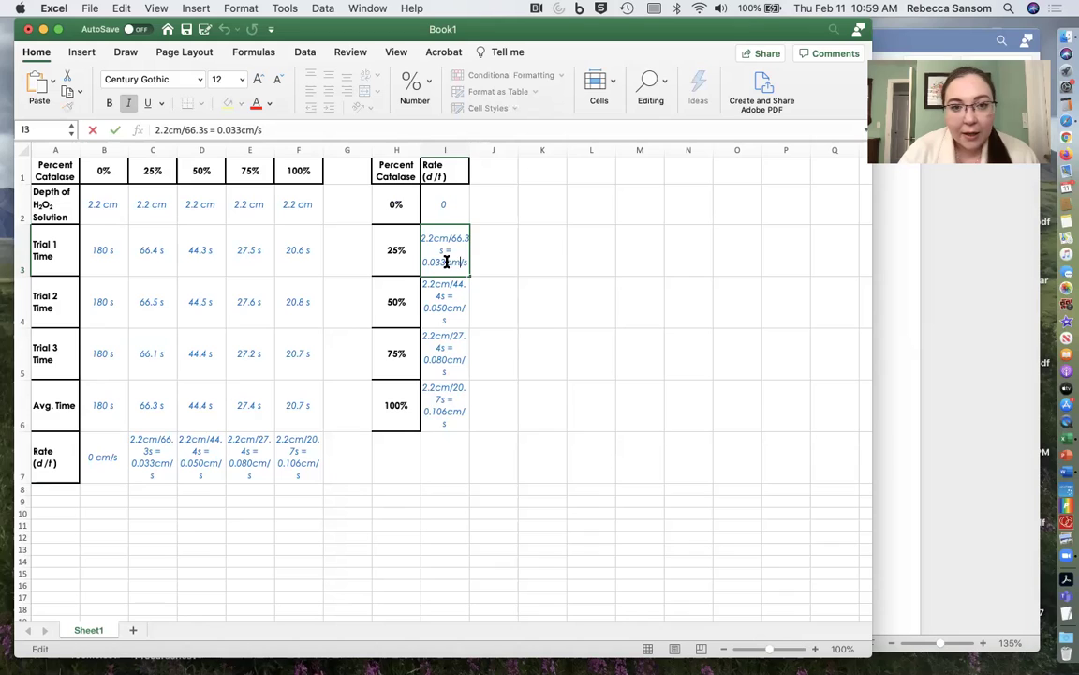
key("BackSpace")
key("BackSpace")
key("BackSpace")
key("BackSpace")
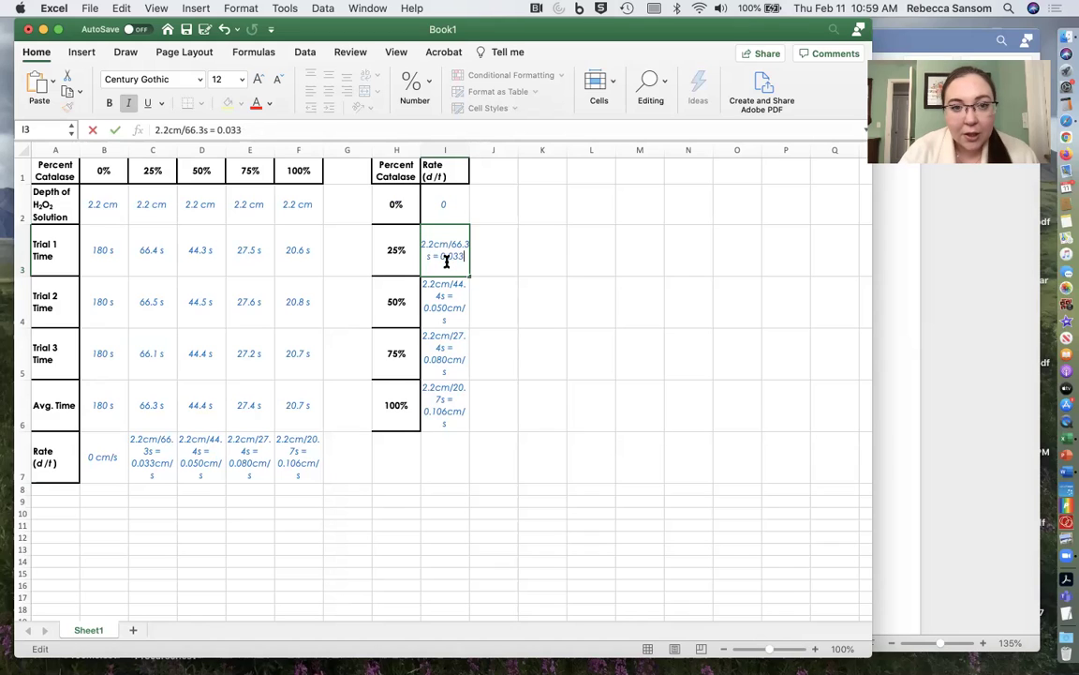
key("Left")
key("Left")
key("Left")
key("Left")
key("Left")
key("Left")
key("BackSpace")
key("BackSpace")
key("BackSpace")
key("BackSpace")
key("BackSpace")
key("BackSpace")
key("BackSpace")
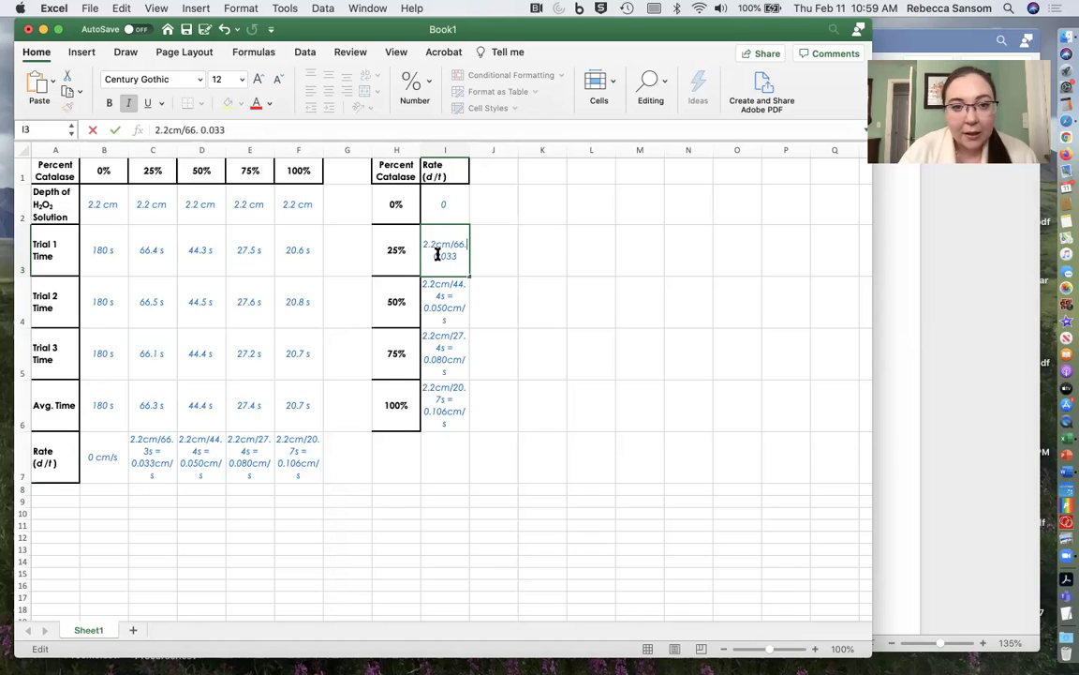
key("BackSpace")
key("BackSpace")
key("BackSpace")
key("BackSpace")
key("BackSpace")
key("BackSpace")
key("BackSpace")
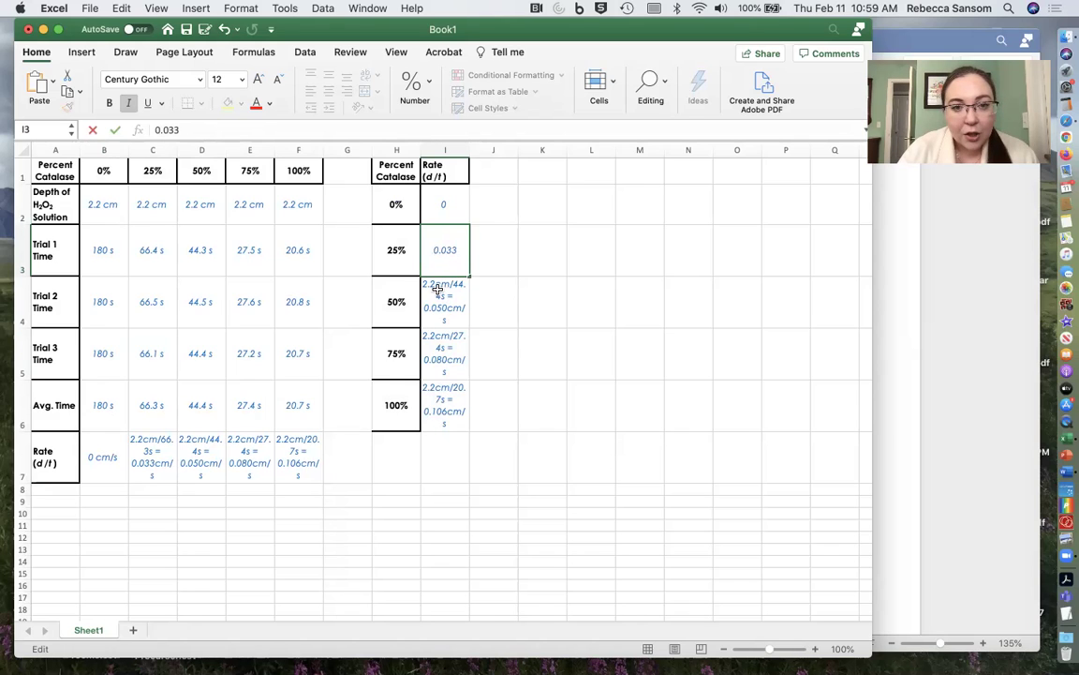
left_click(437, 300)
double_click(433, 272)
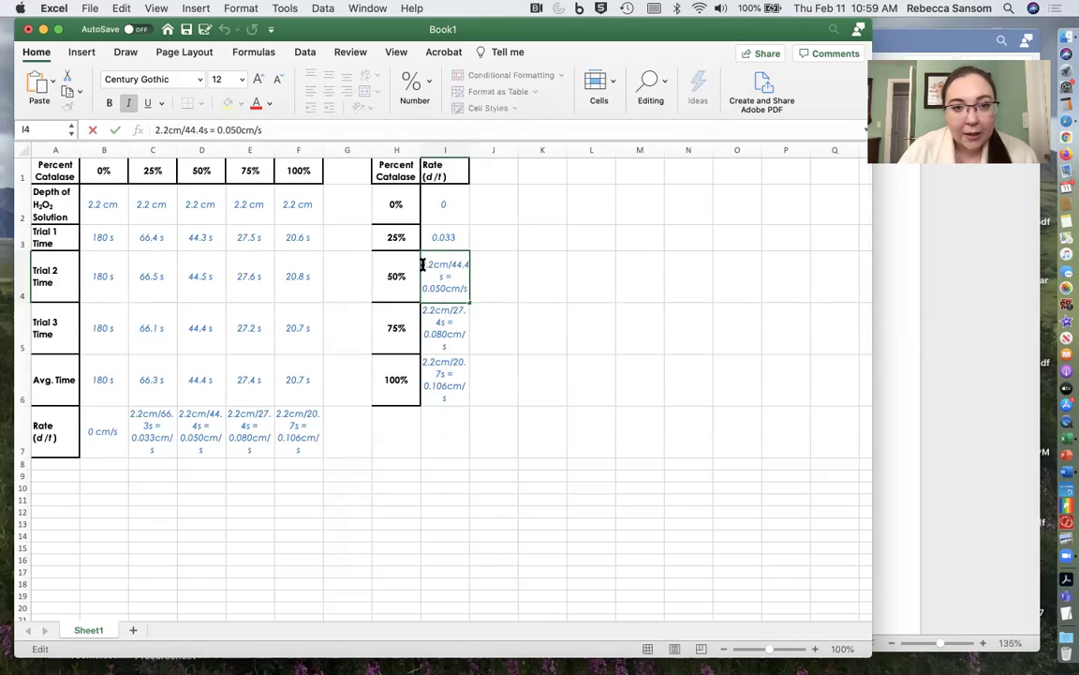
left_click_drag(423, 265, 486, 275)
key("BackSpace")
key("BackSpace")
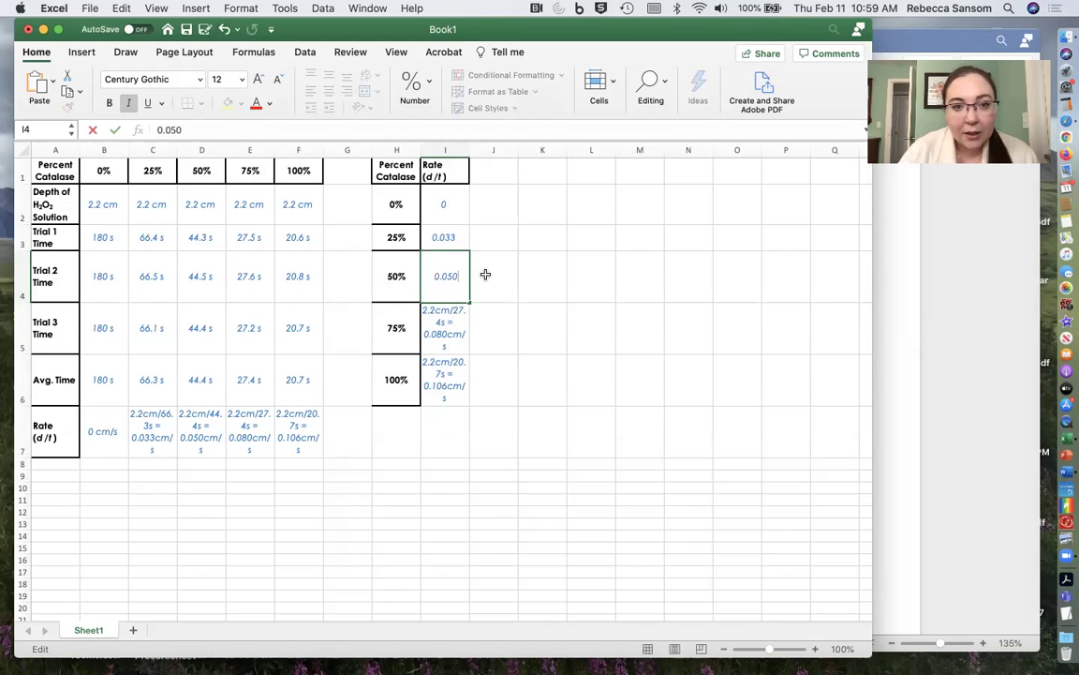
Strip the calculations and cm/s units from I5 and I6, leaving 0.08 and 0.106.
double_click(442, 315)
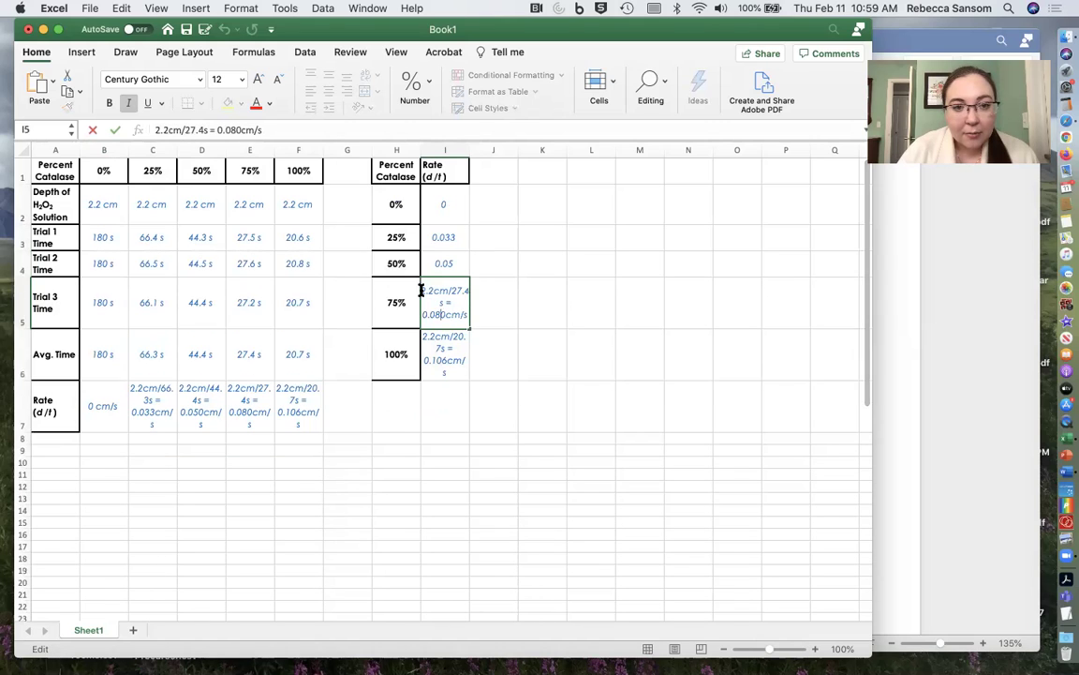
left_click_drag(422, 290, 462, 305)
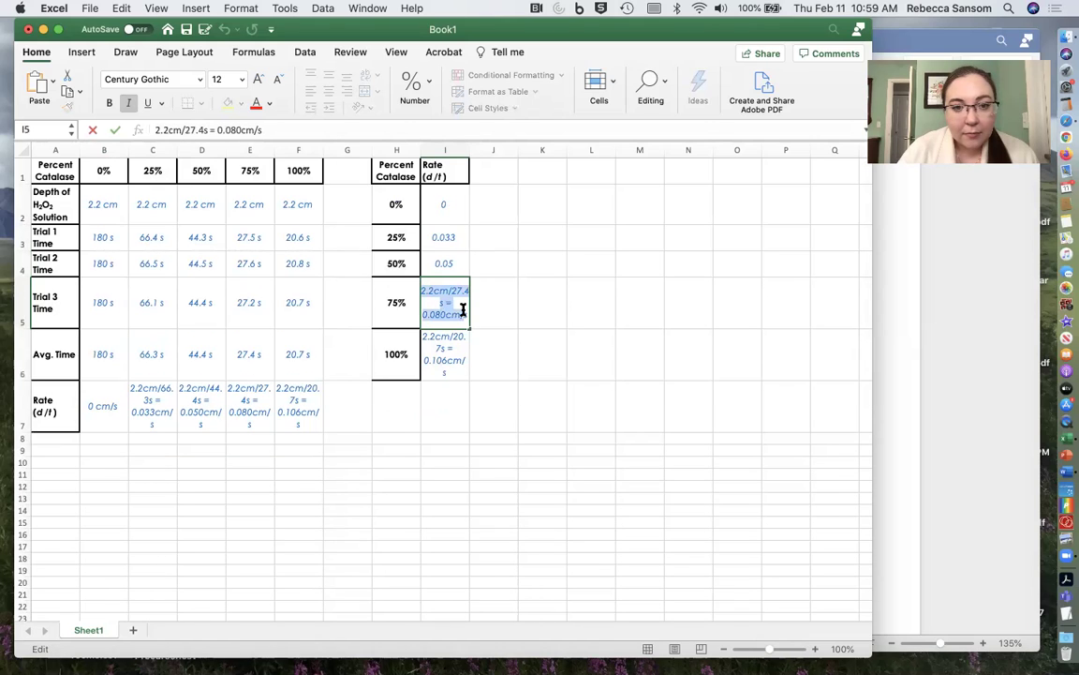
key("BackSpace")
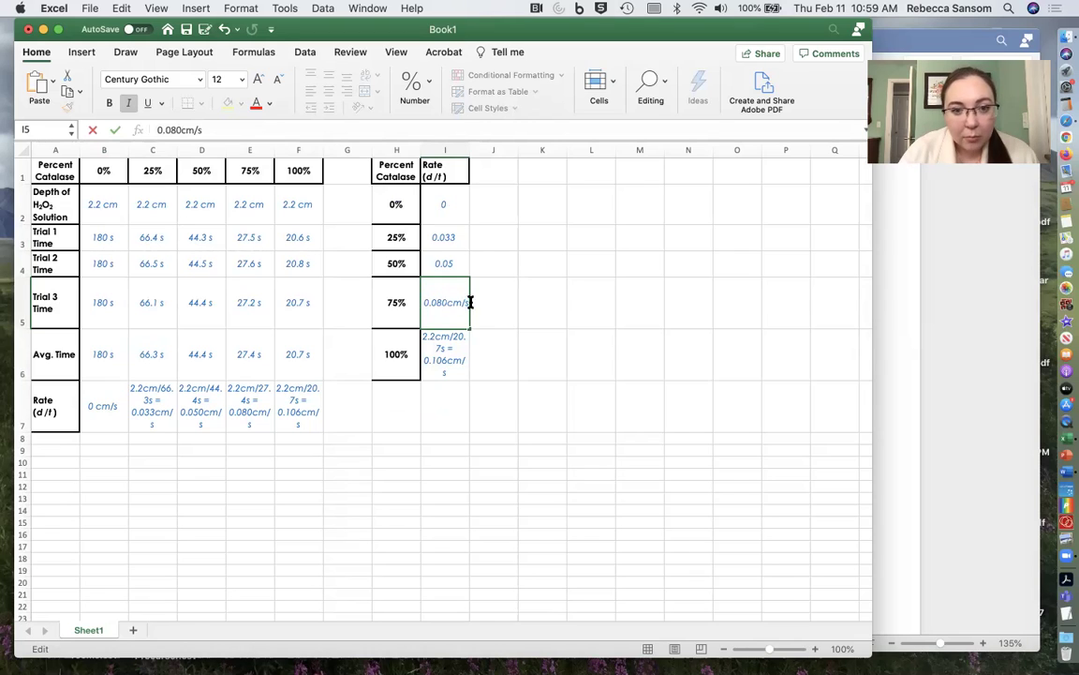
left_click(471, 302)
key("BackSpace")
key("BackSpace")
key("BackSpace")
key("BackSpace")
left_click(422, 348)
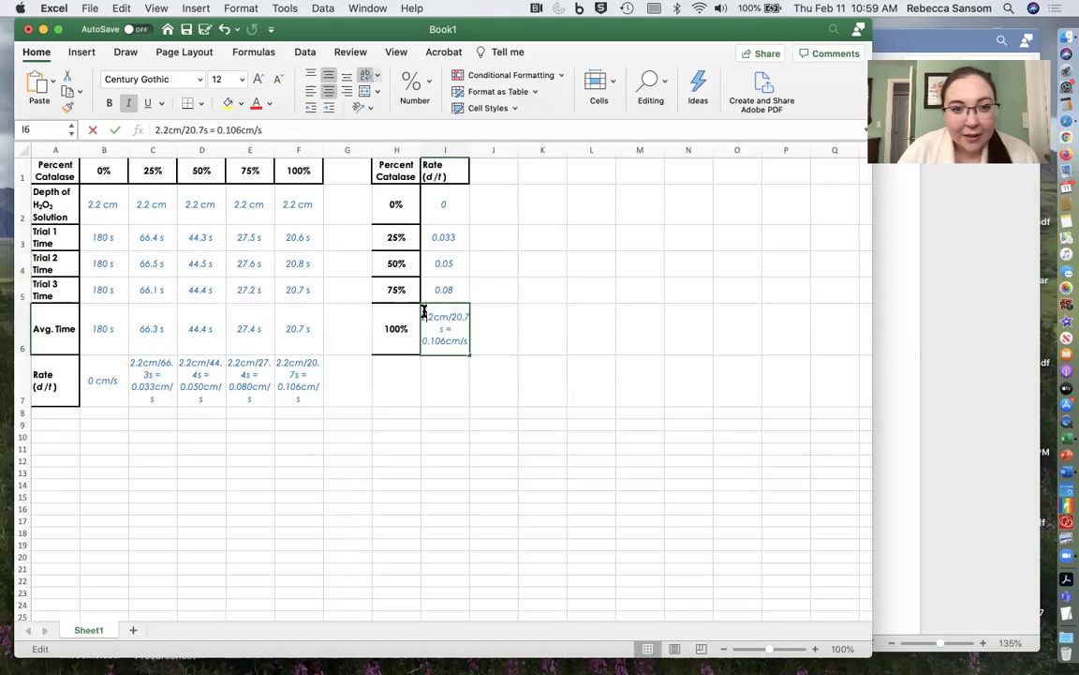
double_click(424, 312)
left_click_drag(423, 316, 468, 329)
key("BackSpace")
key("BackSpace")
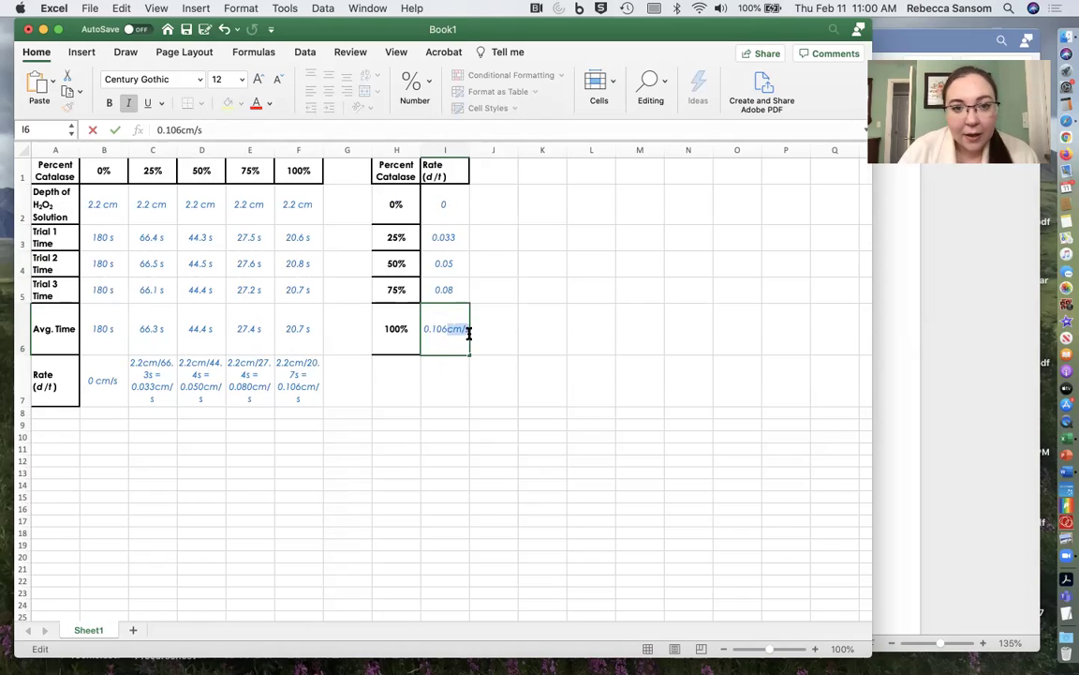
key("BackSpace")
key("Return")
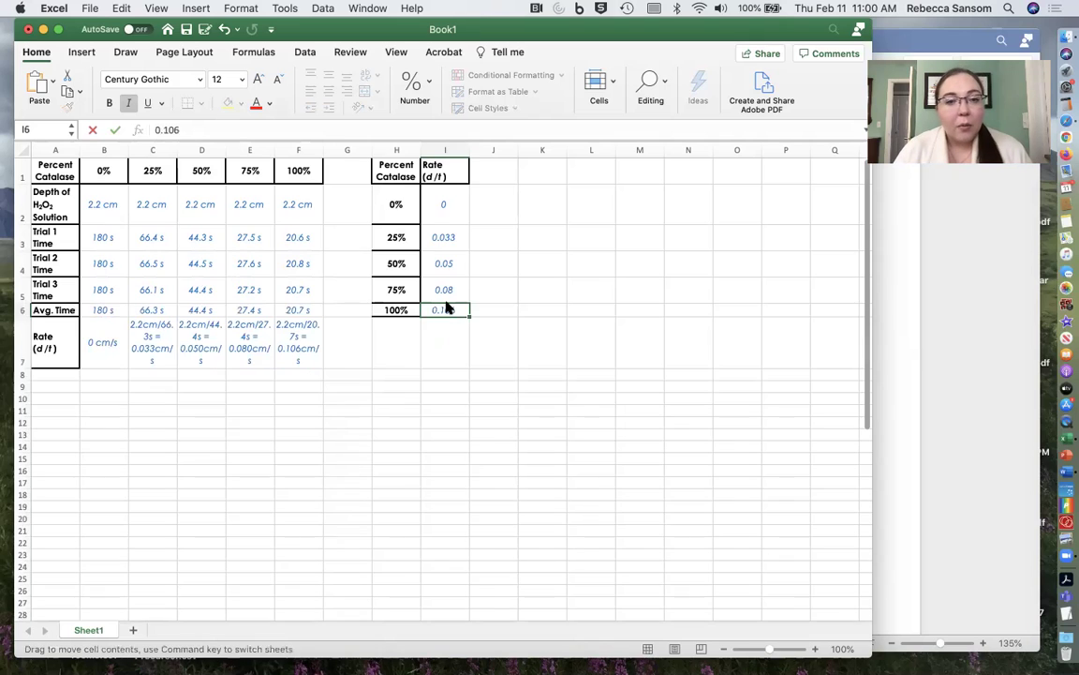
mouse_move(448, 309)
left_mouse_down()
mouse_move(441, 210)
mouse_move(398, 169)
mouse_move(413, 173)
mouse_move(398, 175)
mouse_move(436, 310)
left_mouse_up()
Insert a scatter chart of Rate (d/t) against Percent Catalase and move it beside the table.
left_click(569, 245)
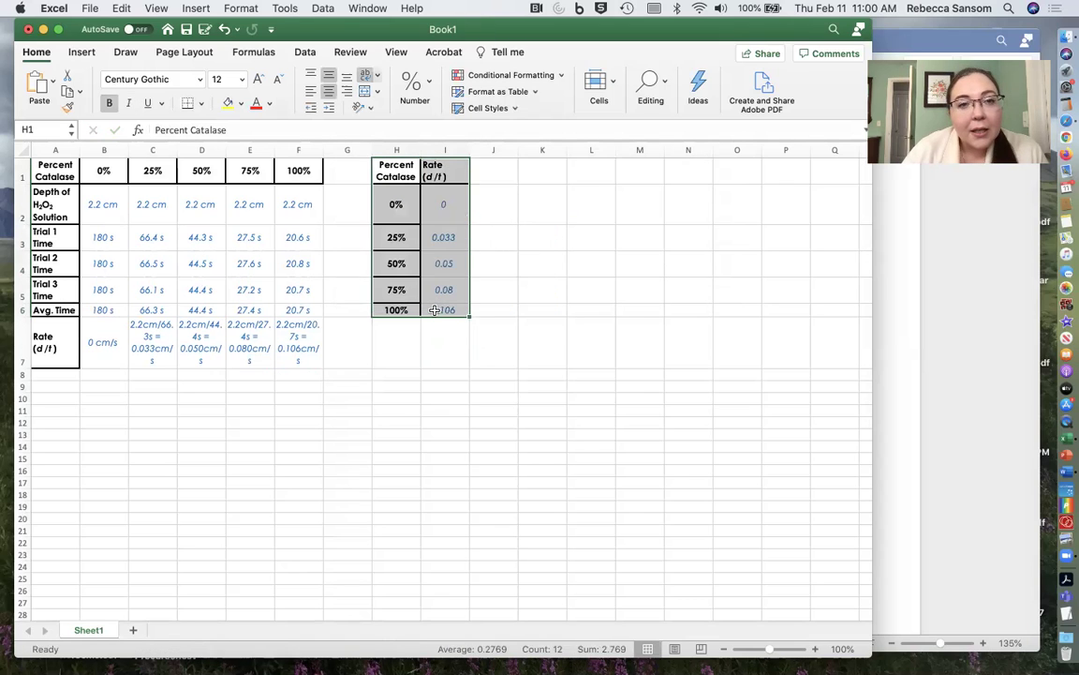
left_click(82, 54)
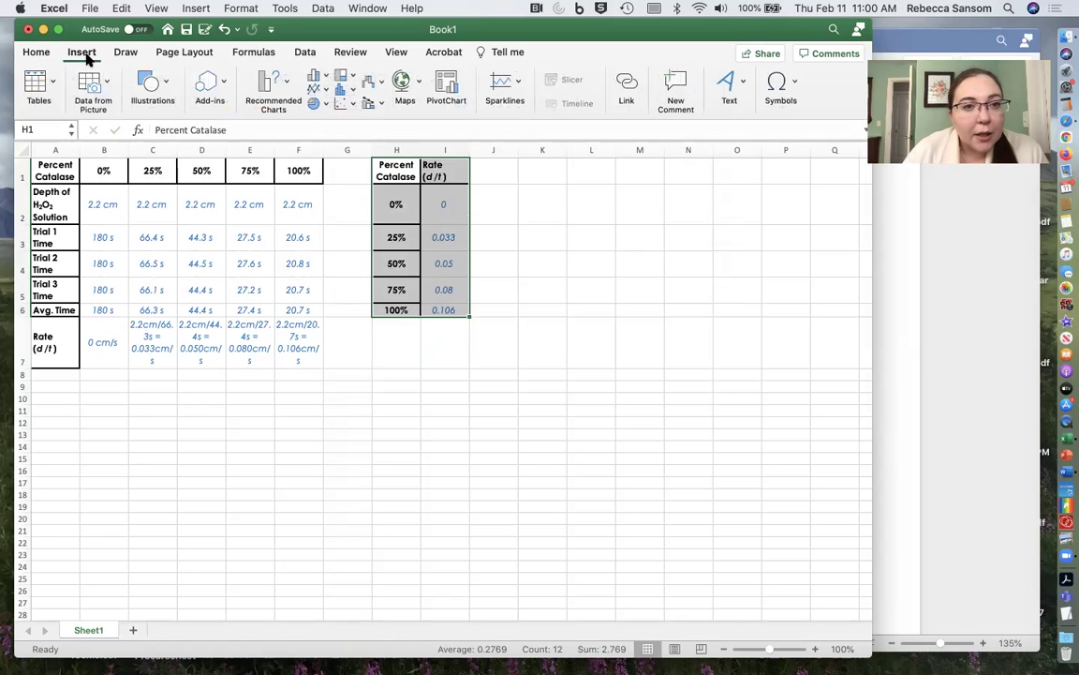
left_click(353, 104)
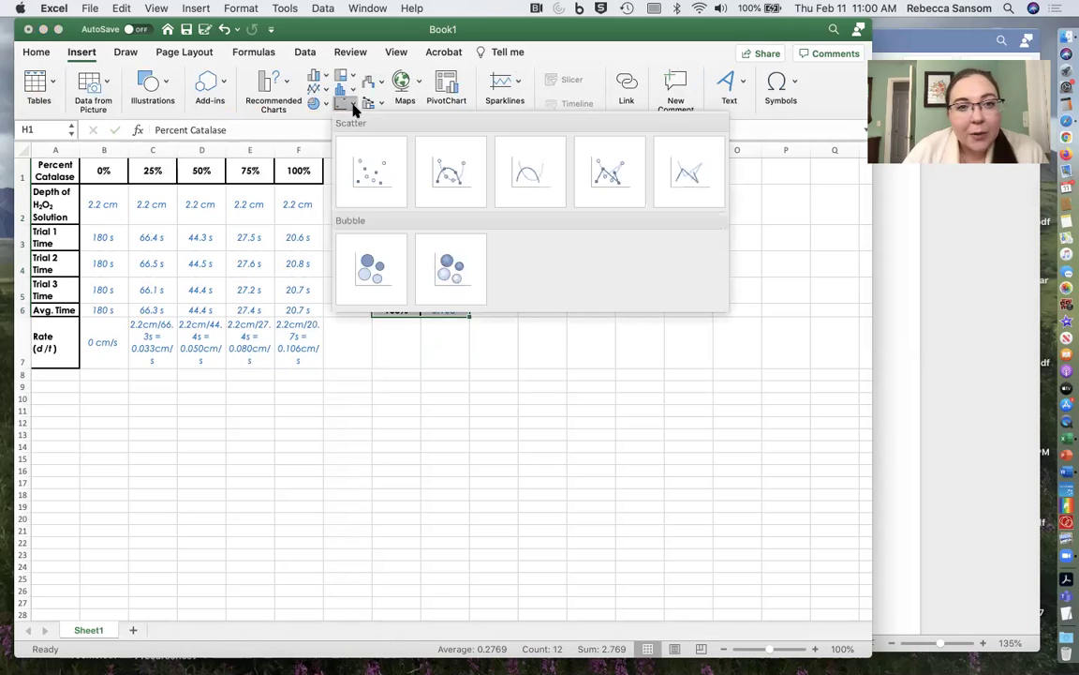
left_click(380, 186)
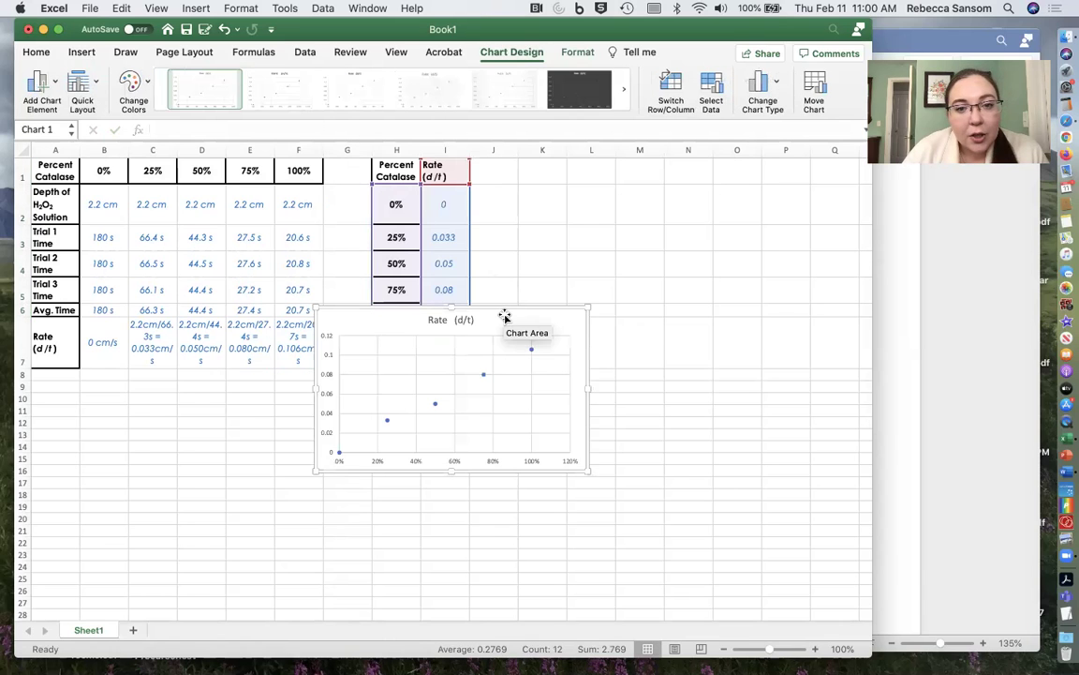
left_click_drag(504, 316, 701, 189)
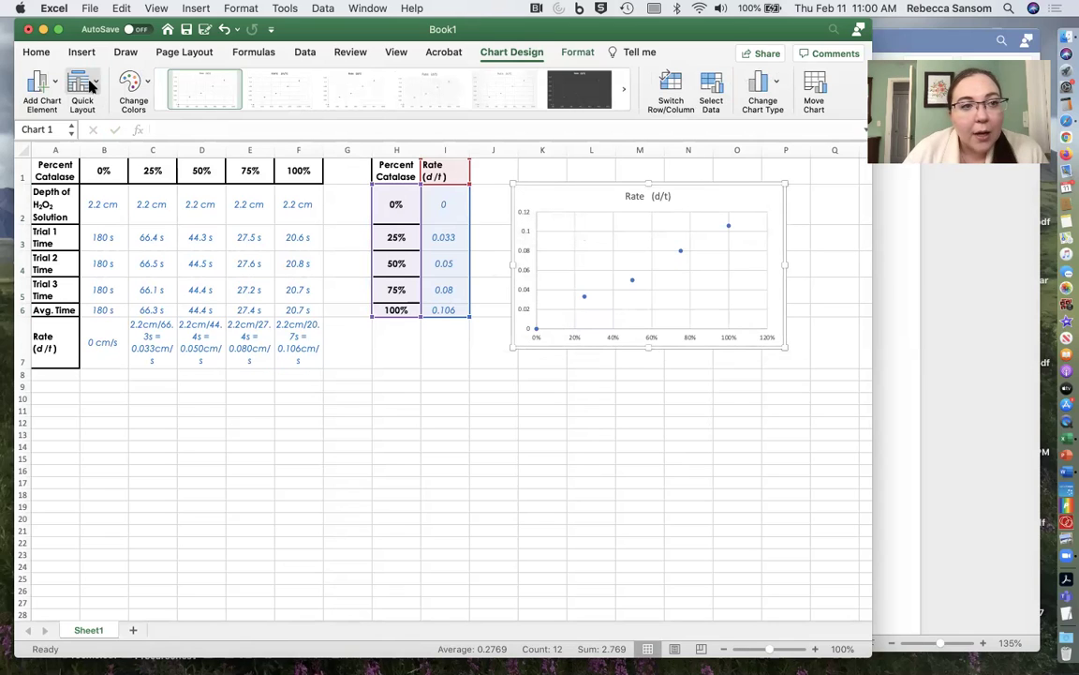
Add axis titles for both the horizontal and vertical chart axes.
left_click(52, 86)
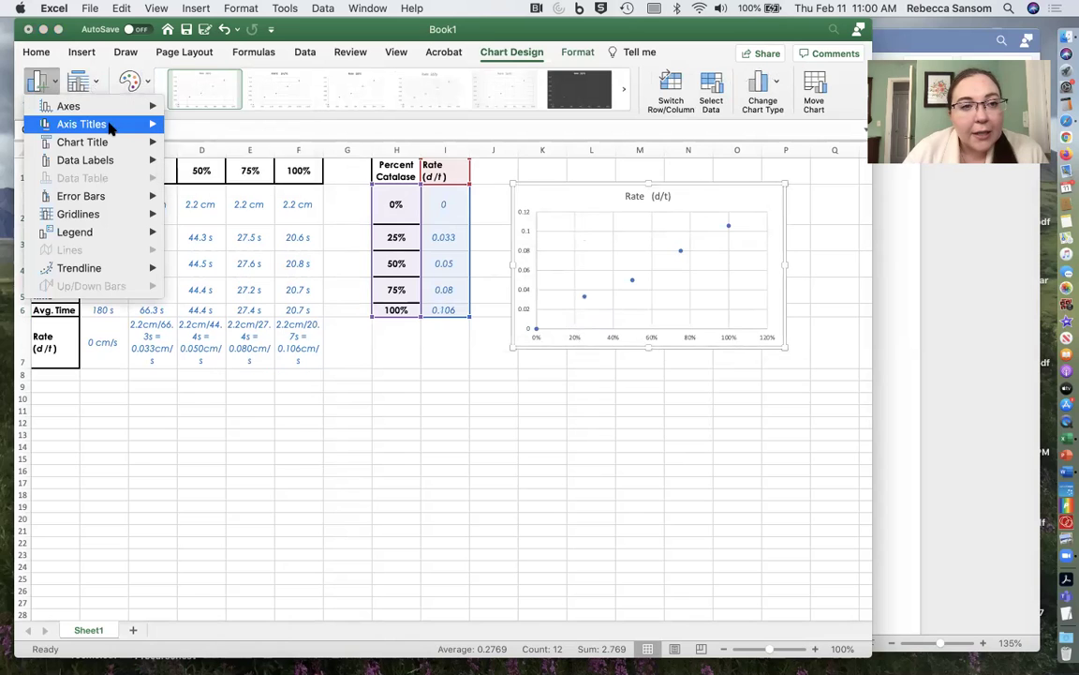
mouse_move(157, 124)
left_click(239, 131)
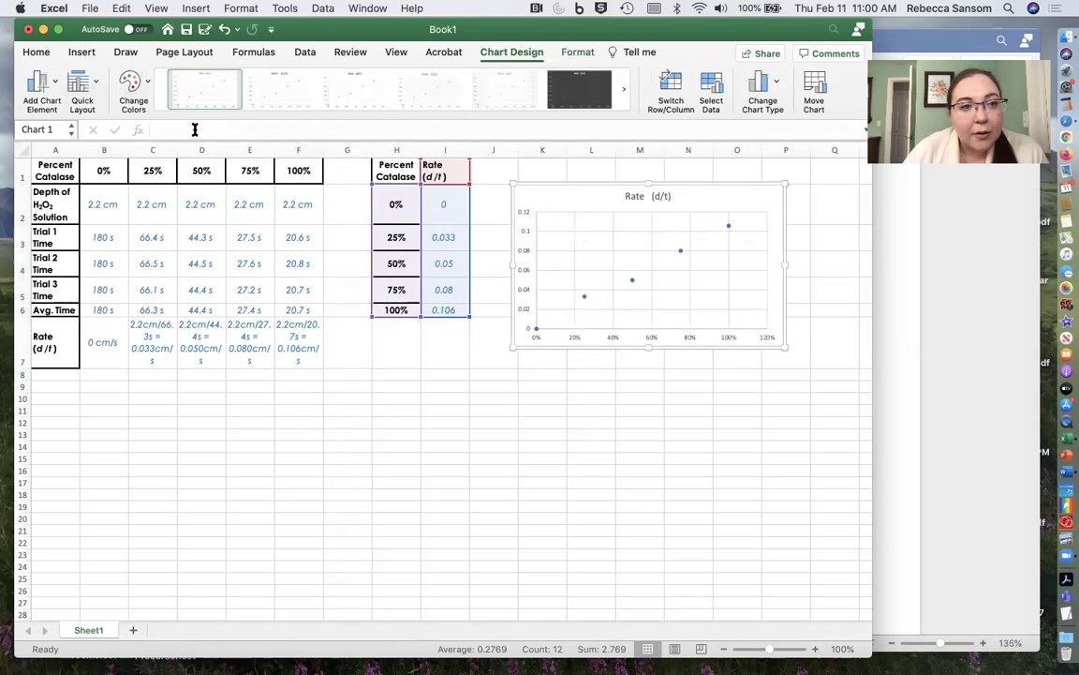
left_click(53, 84)
mouse_move(93, 124)
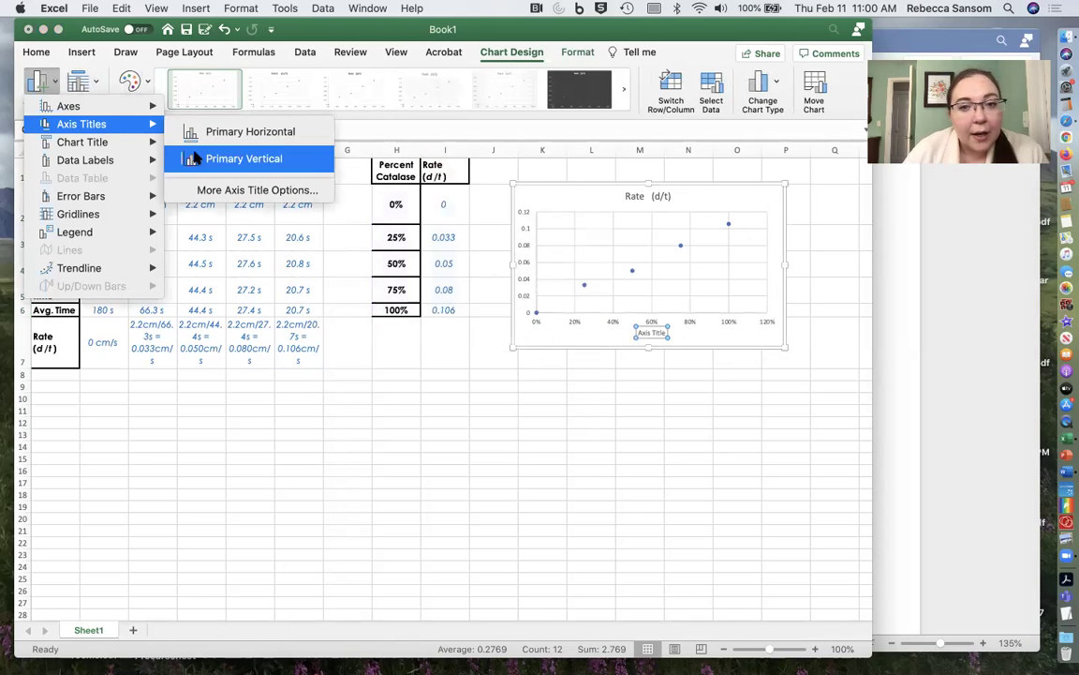
left_click(239, 157)
Move the chart below the data and title the axes 'Percent Catalase' and 'Rate'.
left_click(658, 334)
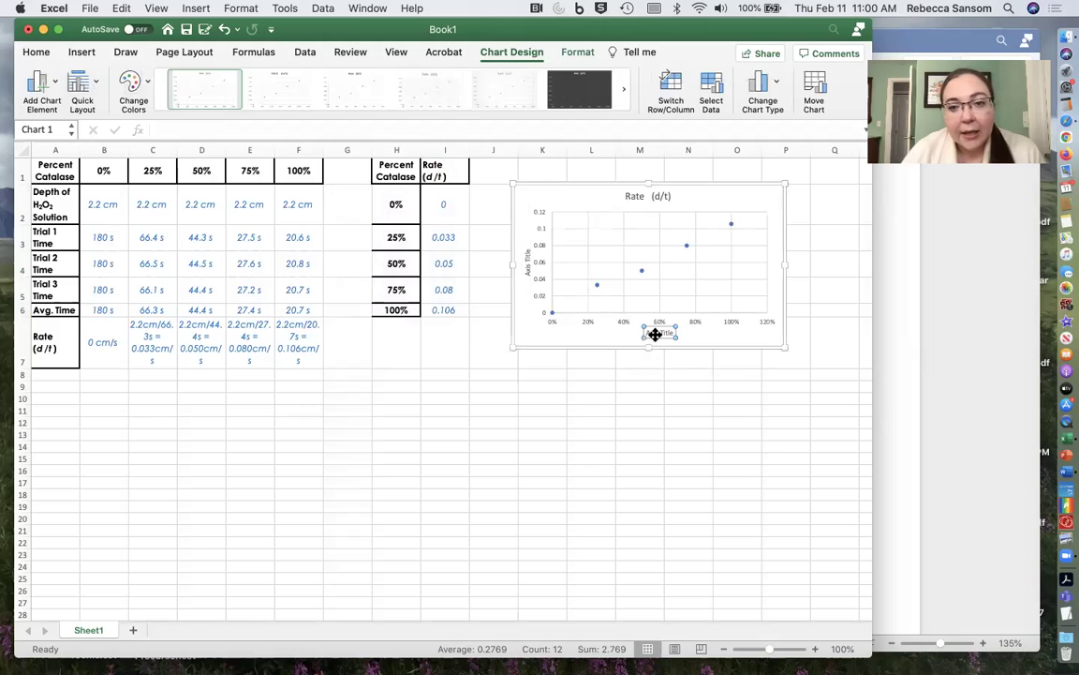
double_click(661, 335)
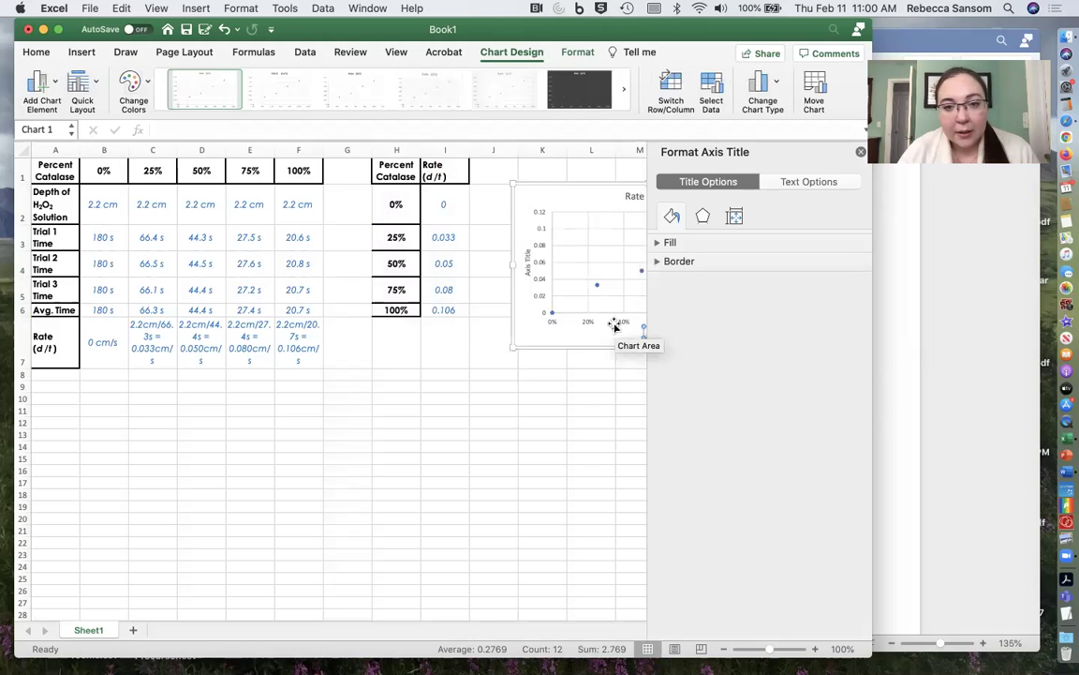
left_click_drag(607, 195, 399, 343)
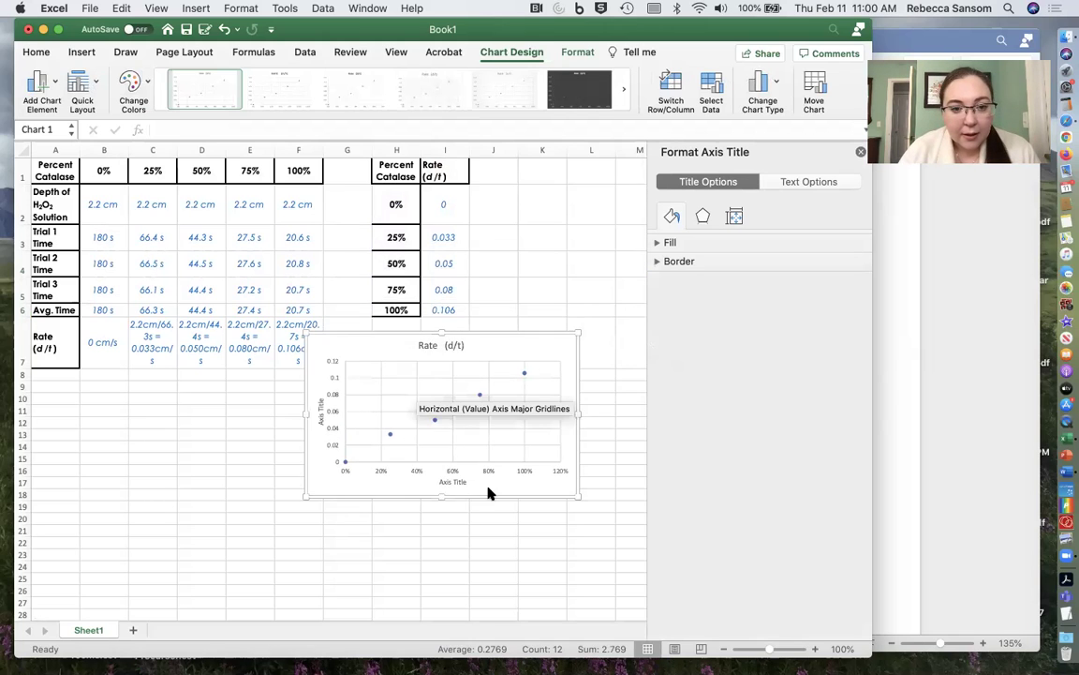
left_click(454, 485)
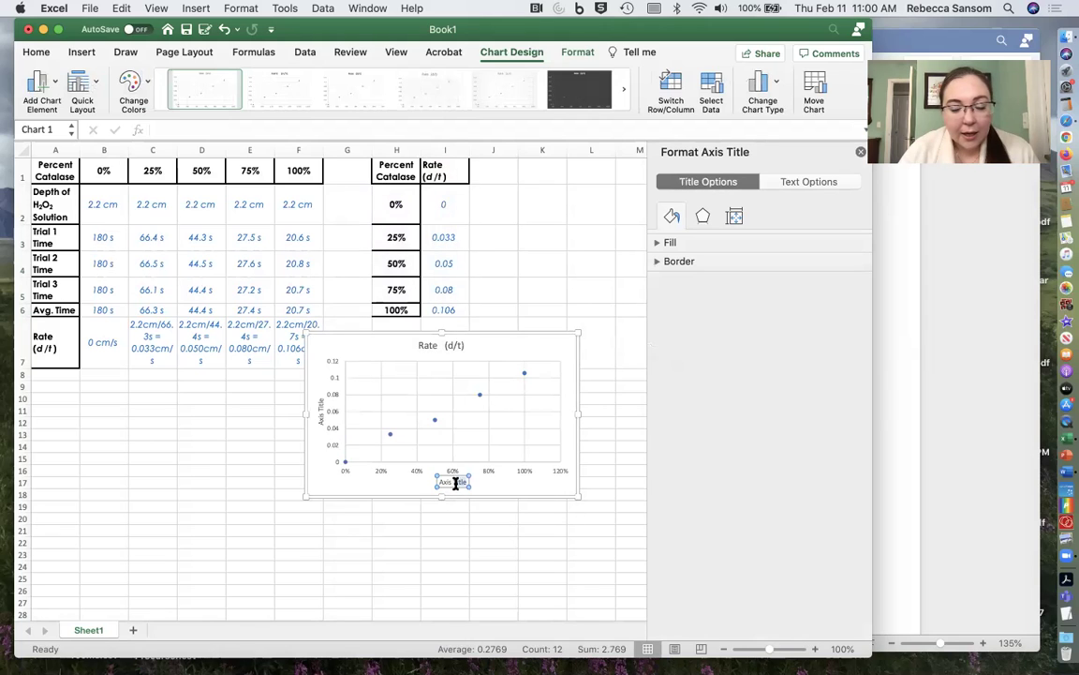
triple_click(454, 484)
key("BackSpace")
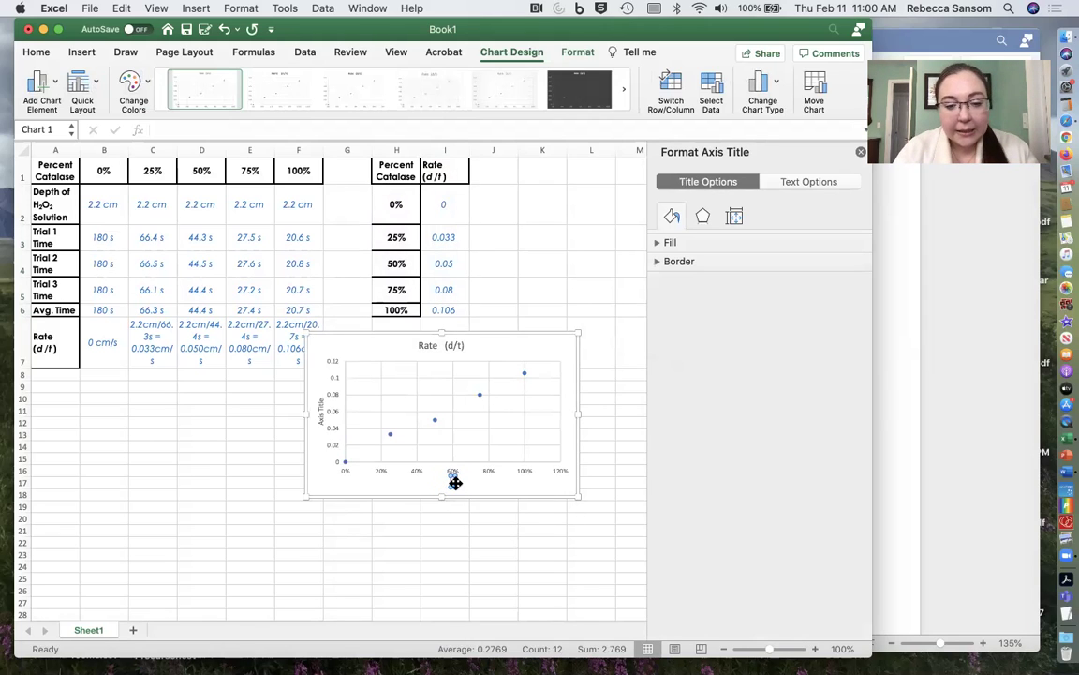
type("Percent Catalase")
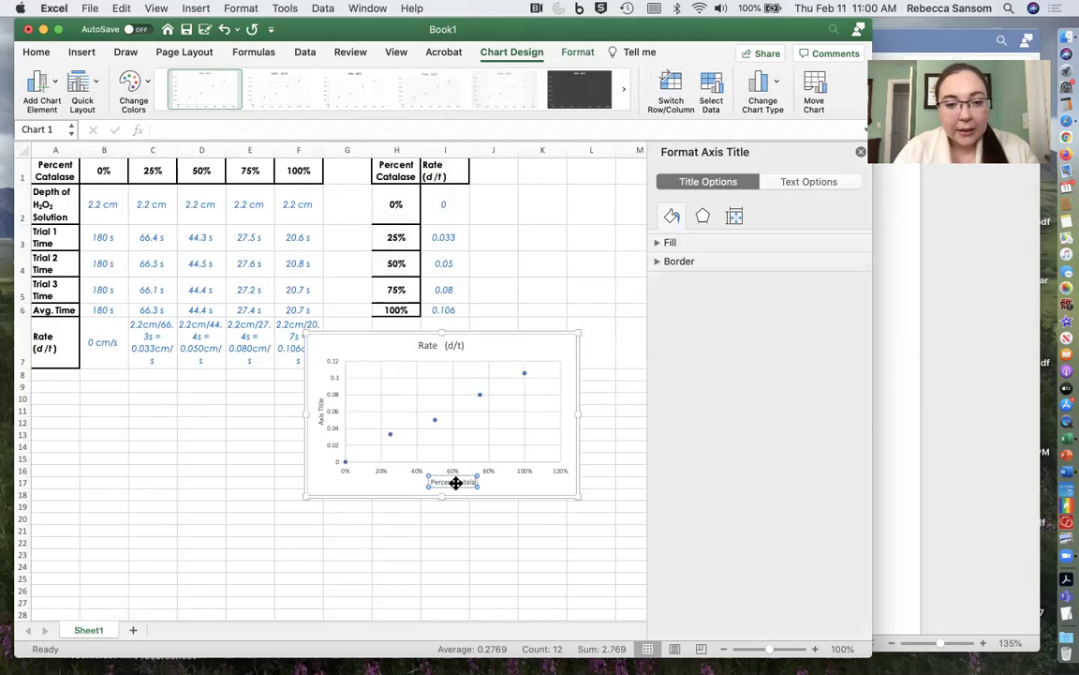
left_click(320, 413)
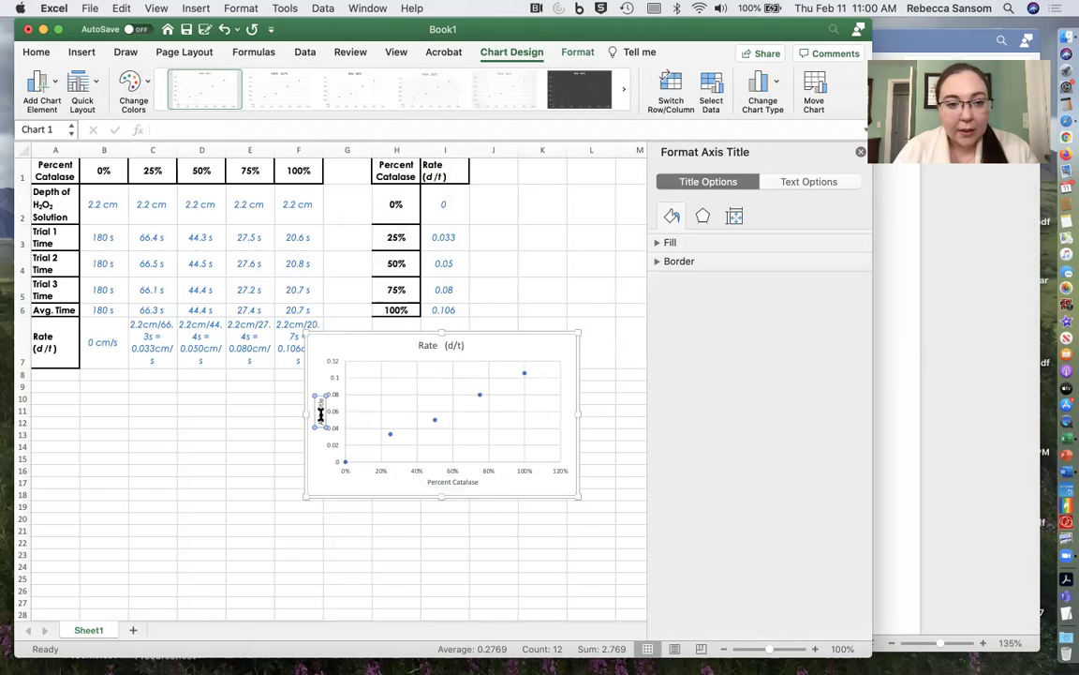
triple_click(320, 414)
type("Rate")
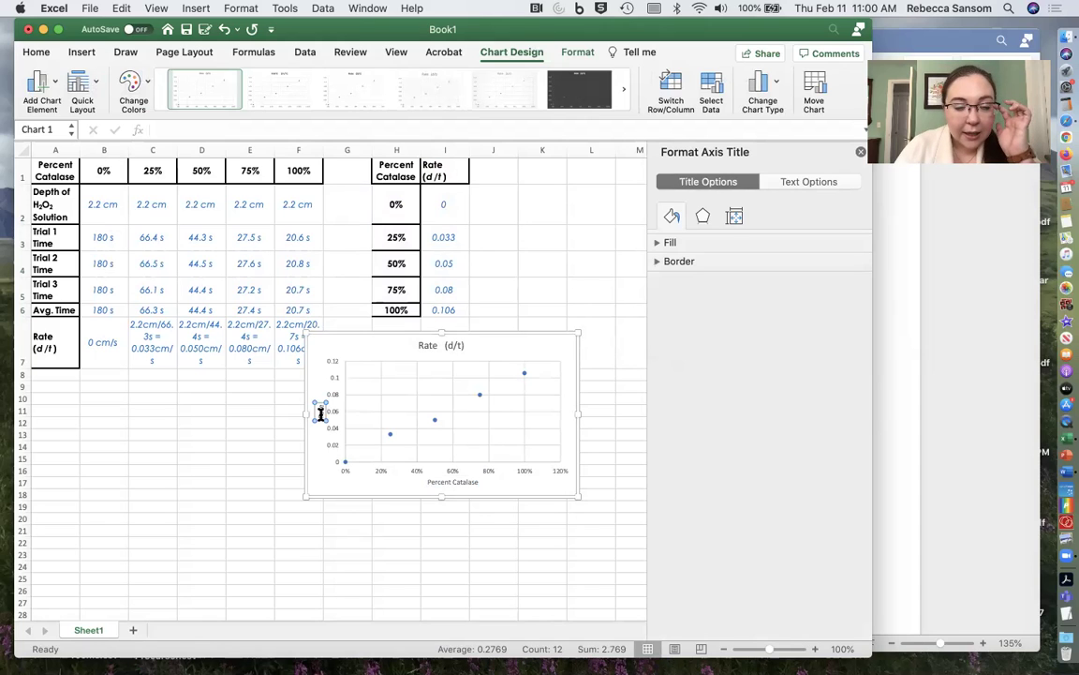
left_click(433, 421)
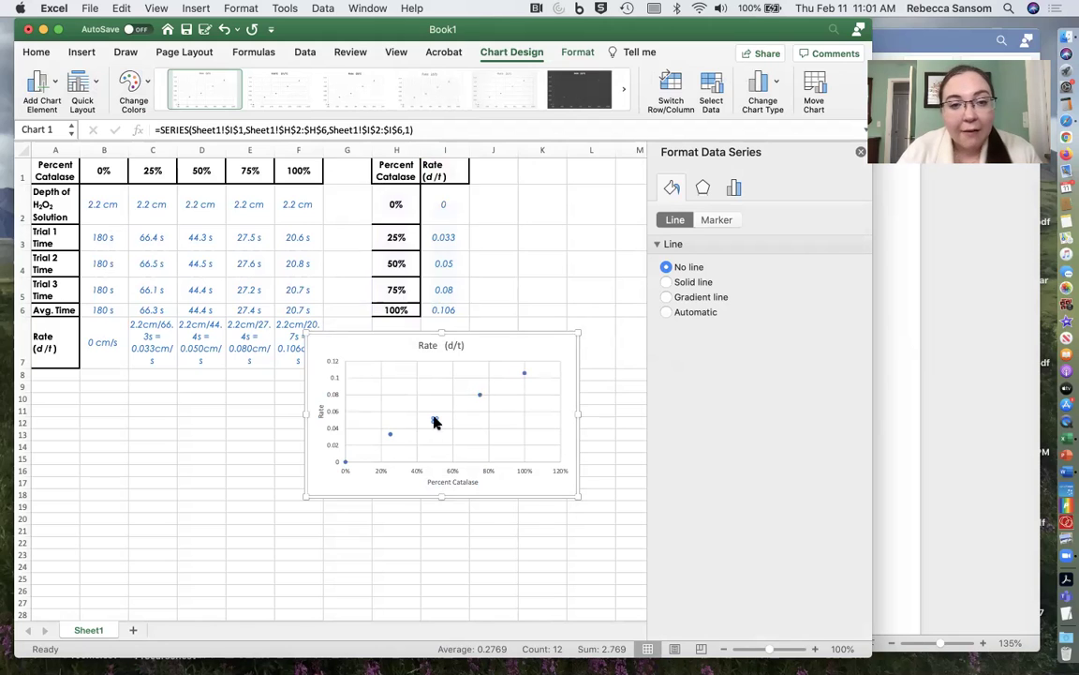
Add a linear trendline showing y = 0.1036x + 0.002 and R² = 0.9934 near the title.
left_click(434, 420)
left_click(480, 395)
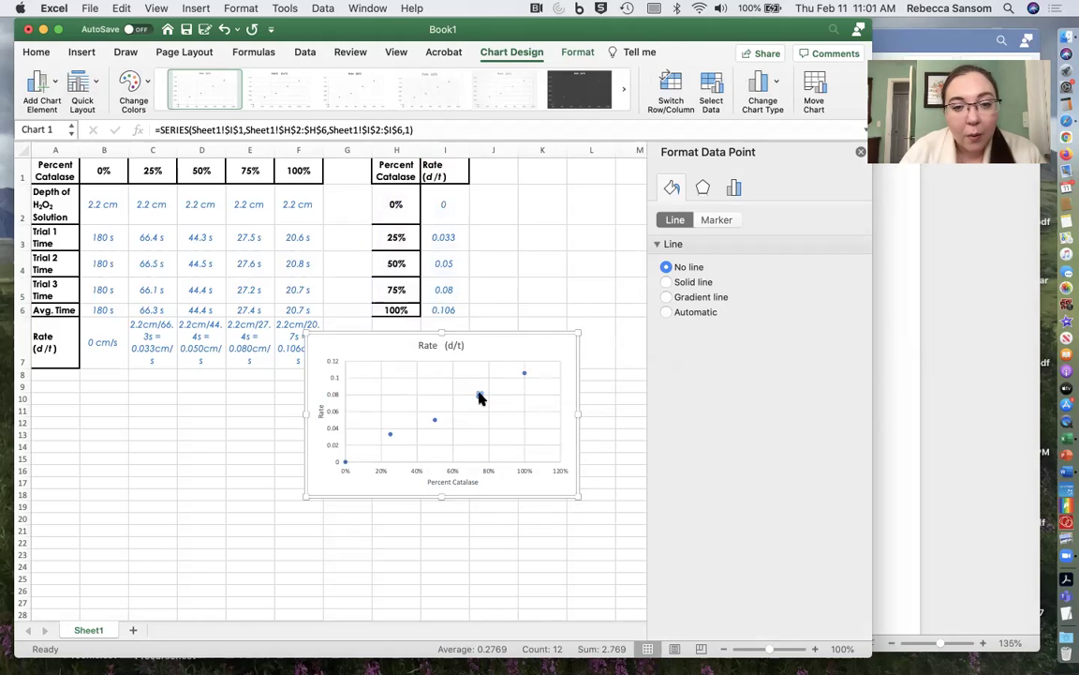
left_click(506, 334)
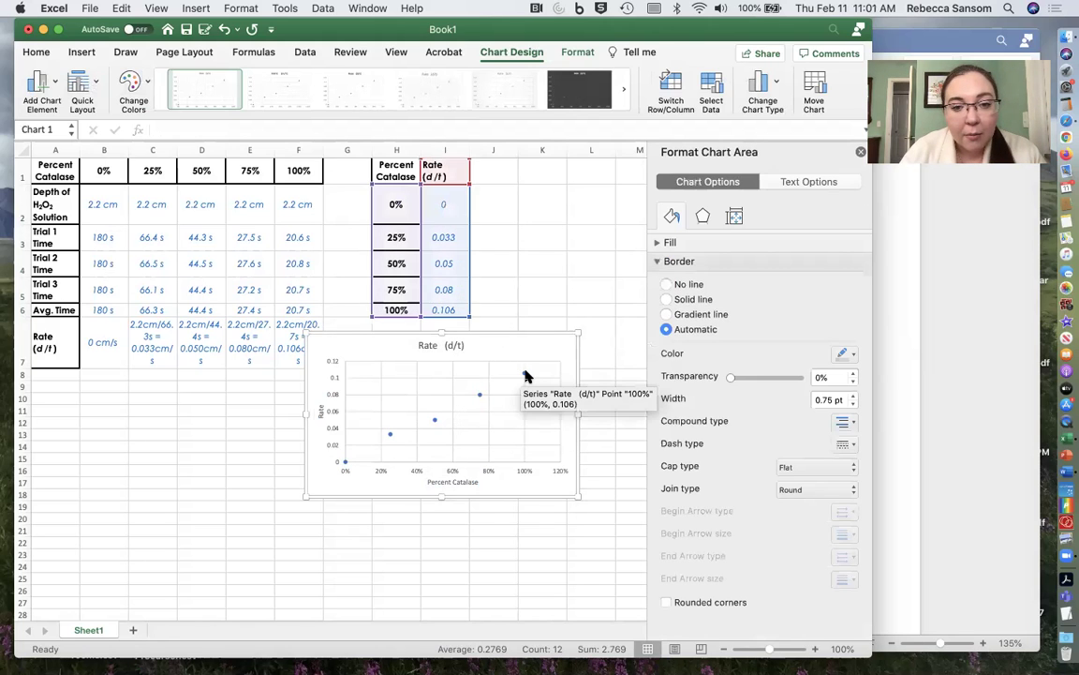
left_click(523, 375)
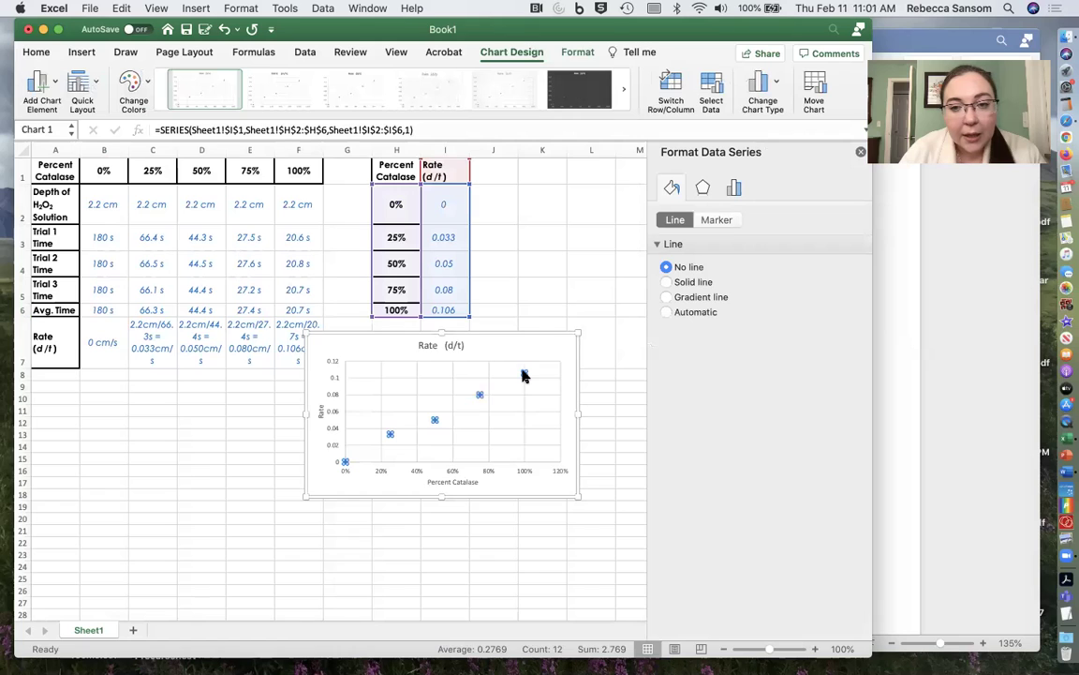
right_click(524, 376)
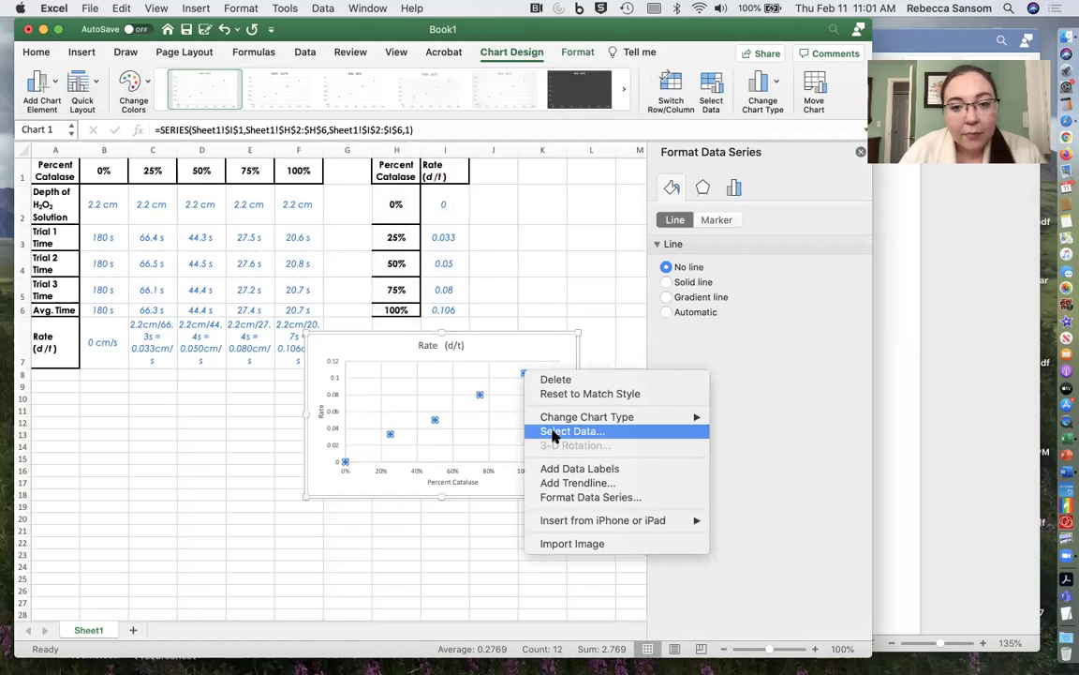
left_click(557, 483)
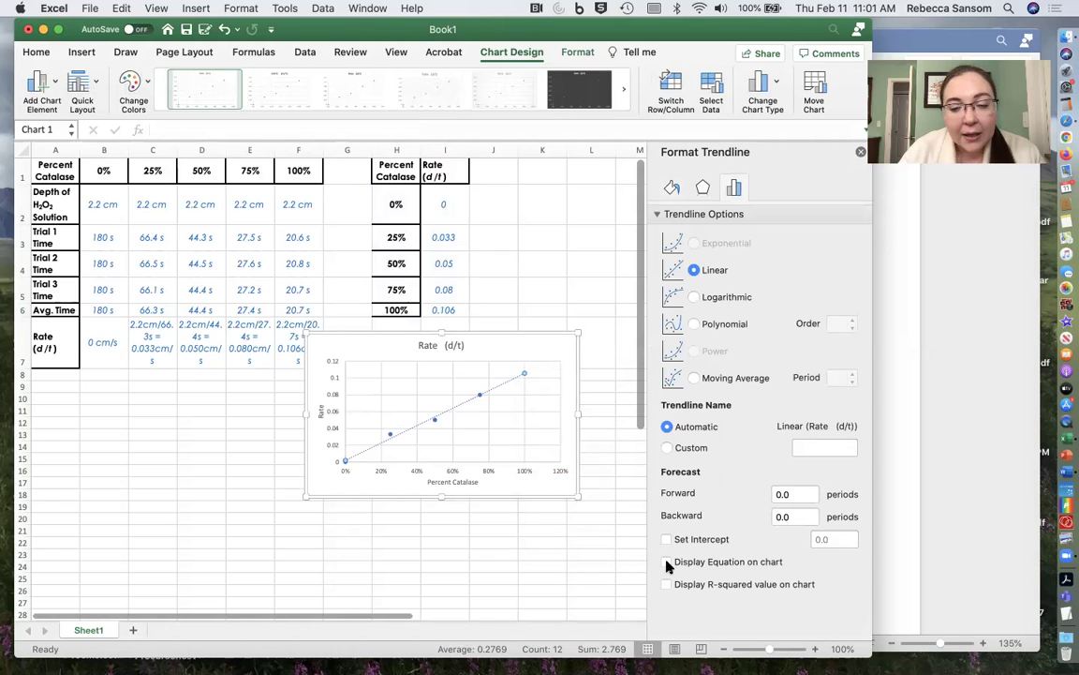
left_click(666, 561)
left_click(666, 584)
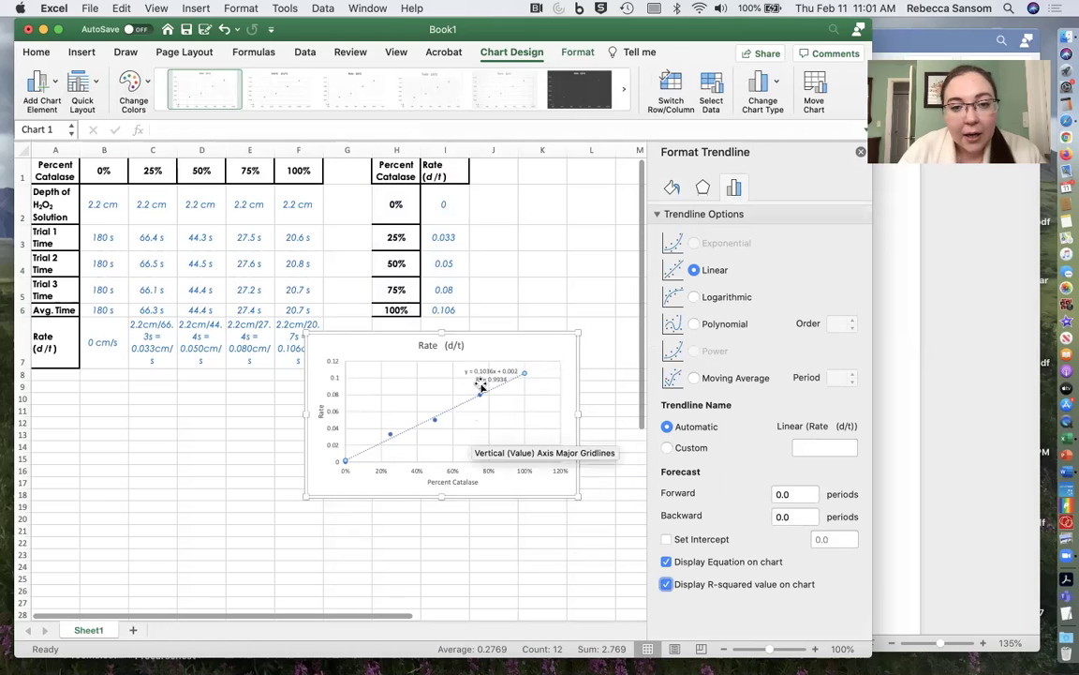
left_click_drag(490, 373, 505, 345)
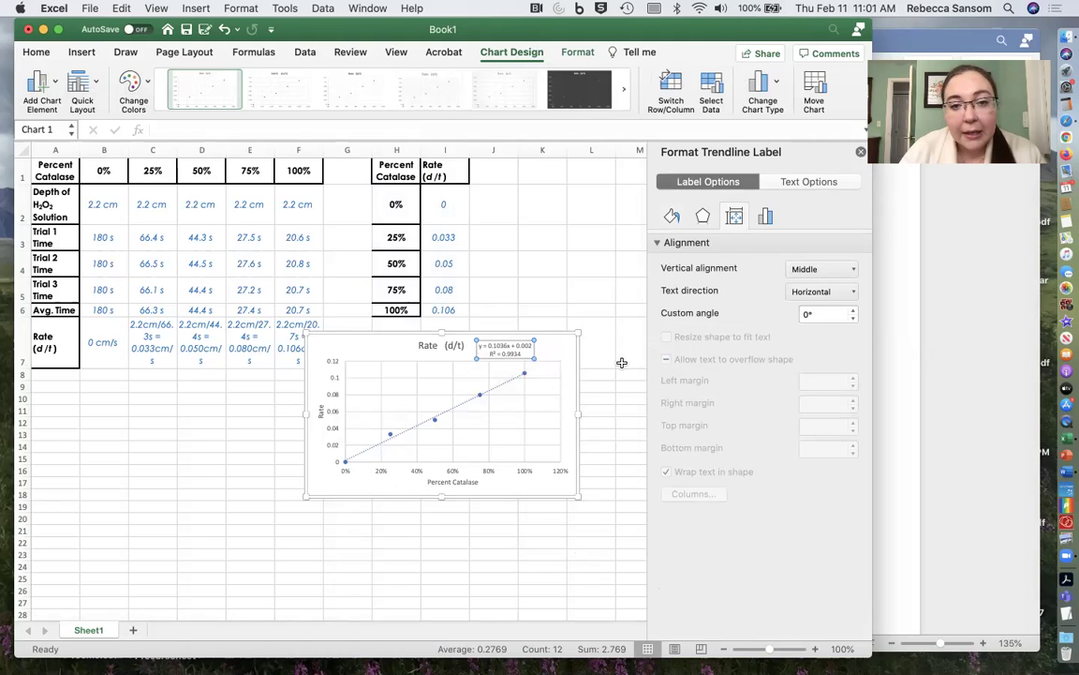
left_click(539, 527)
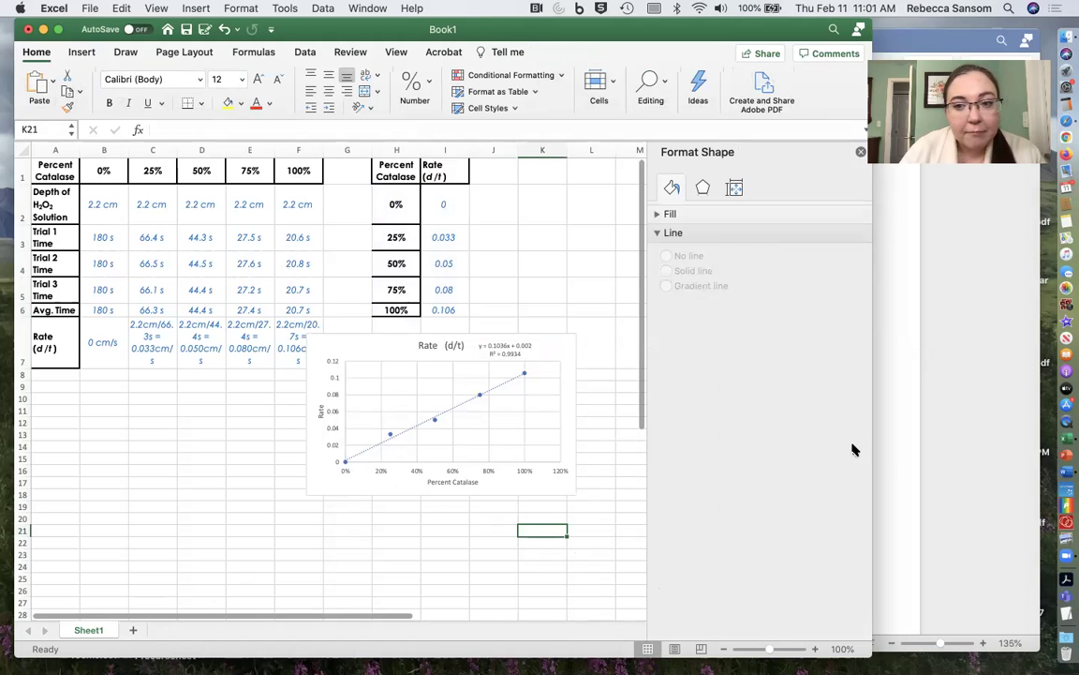
Scroll the Word document to the pH table and select its pH row, 1.3 through 5.3.
left_click(889, 456)
scroll(588, 447, "down", 15)
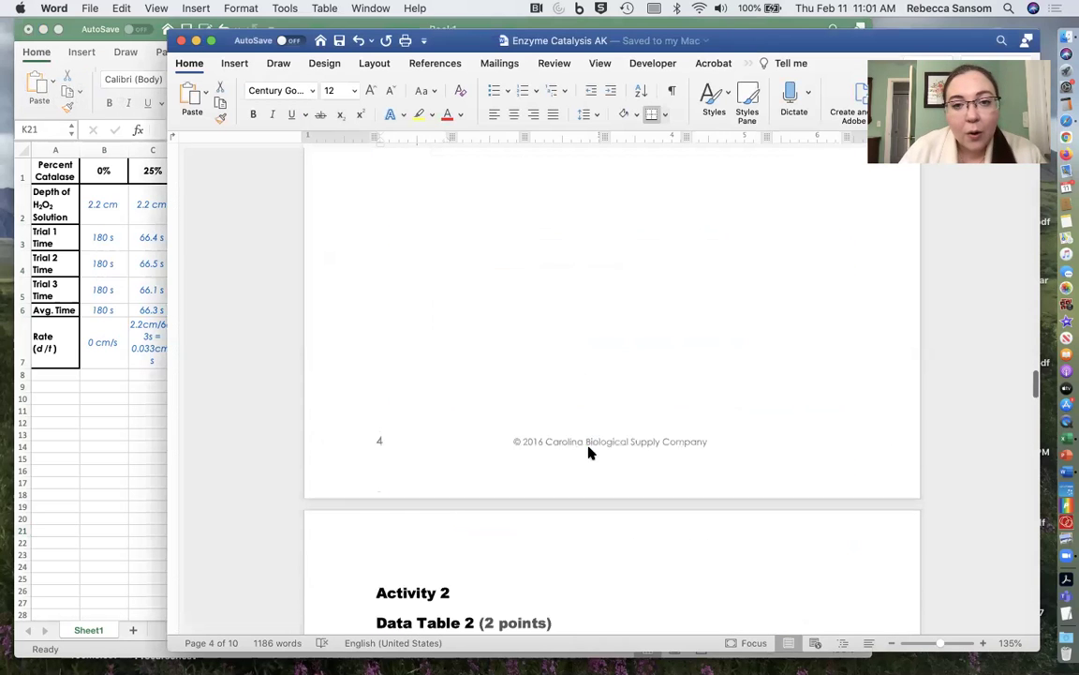
scroll(589, 448, "down", 15)
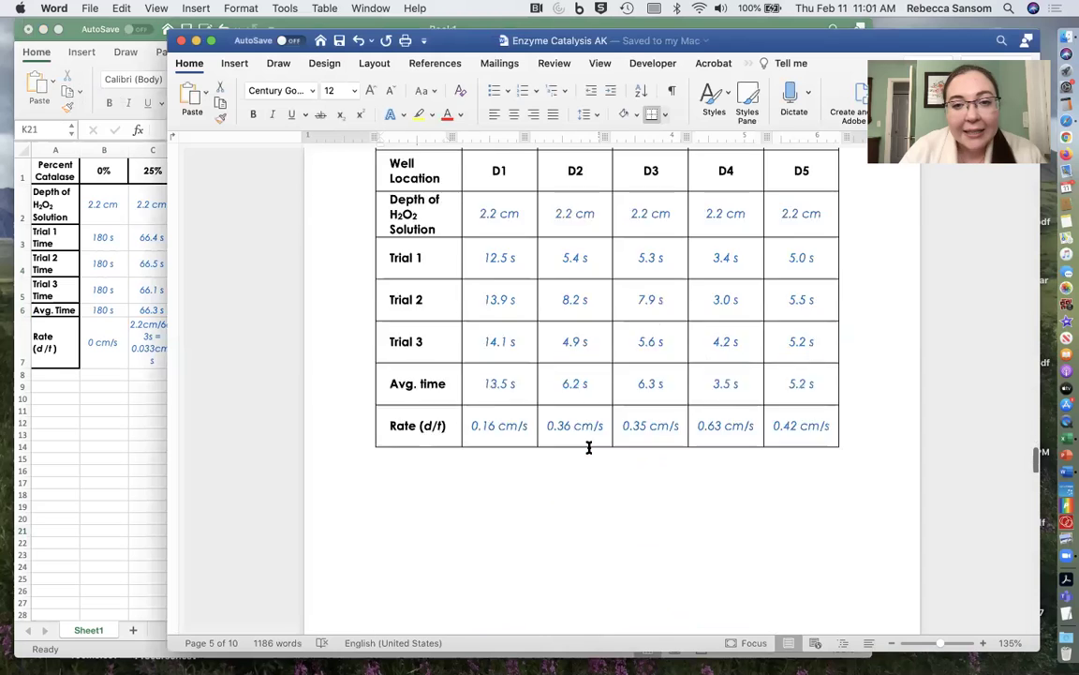
scroll(588, 448, "down", 15)
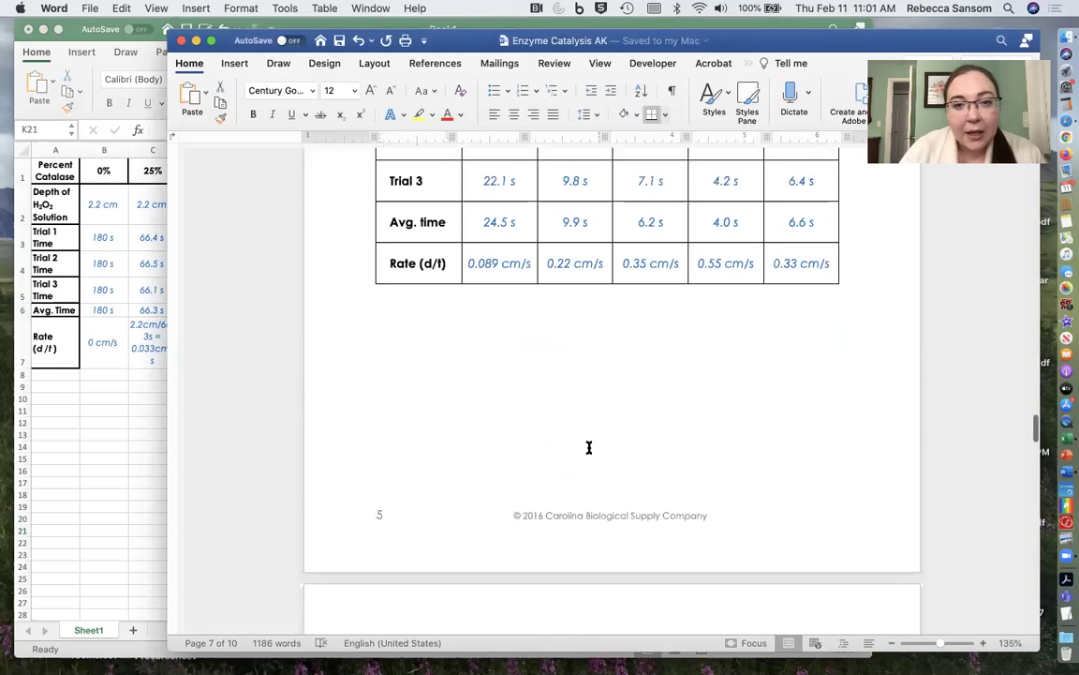
scroll(589, 448, "up", 3)
scroll(588, 448, "down", 1)
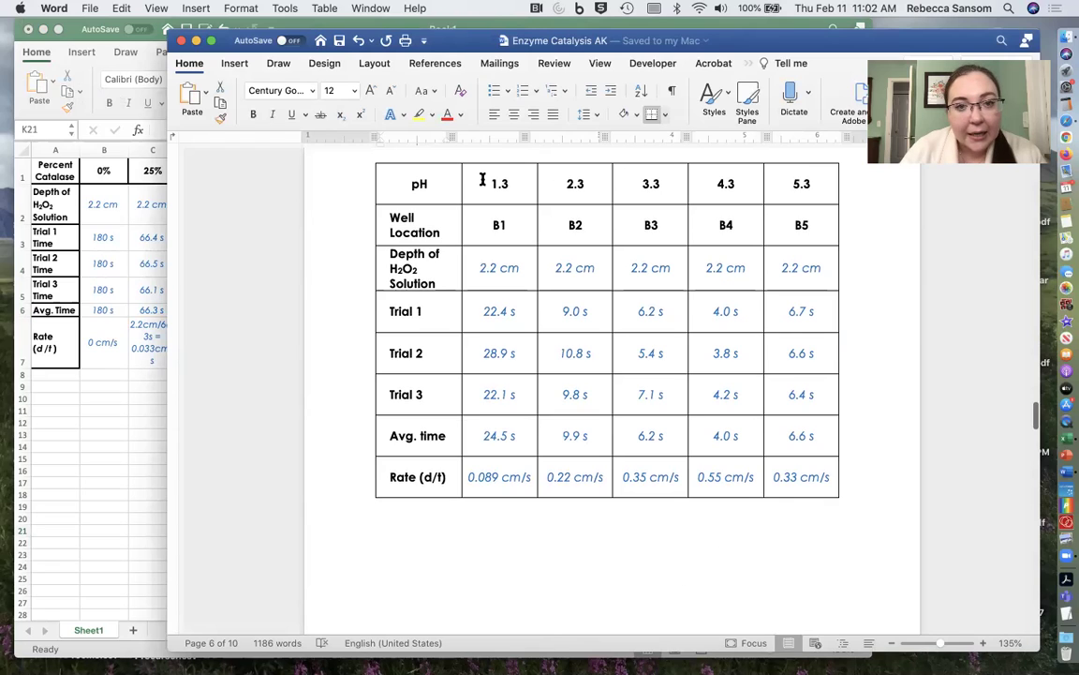
left_click_drag(410, 181, 785, 178)
key("super+c")
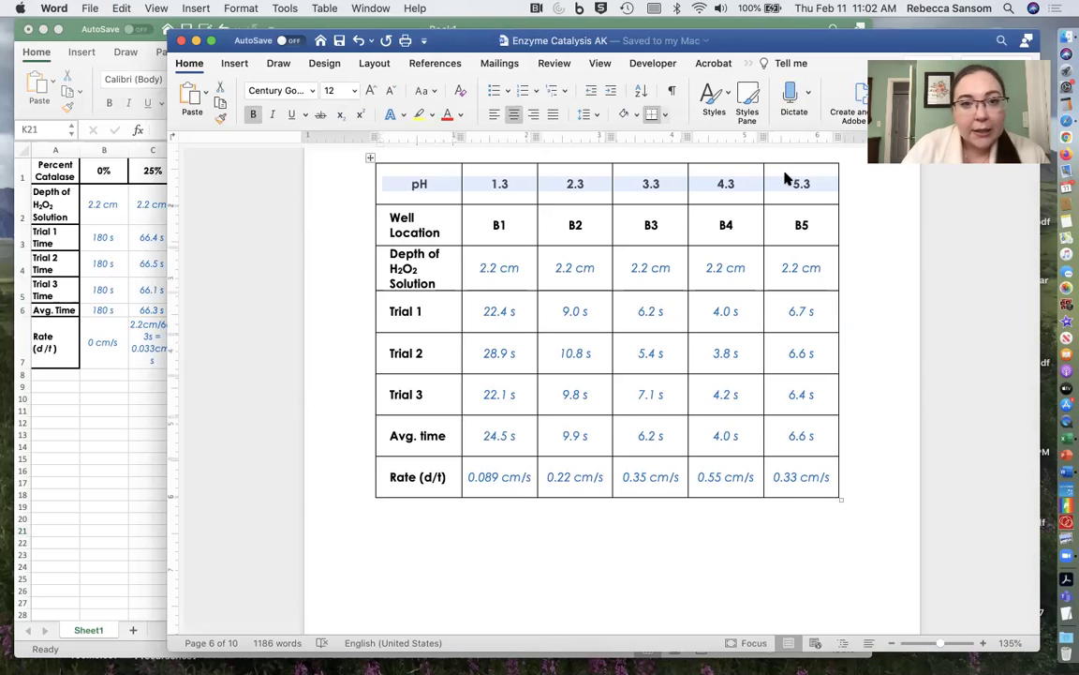
Add a new worksheet and paste the pH row (1.3–5.3) into A1.
left_click(50, 400)
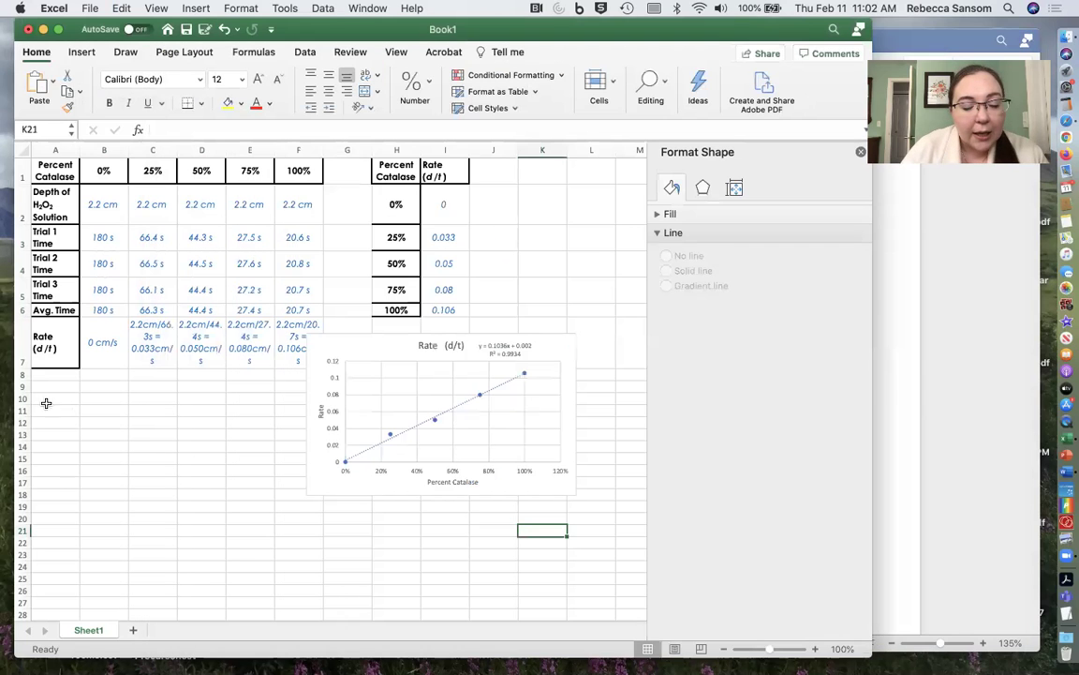
left_click(132, 631)
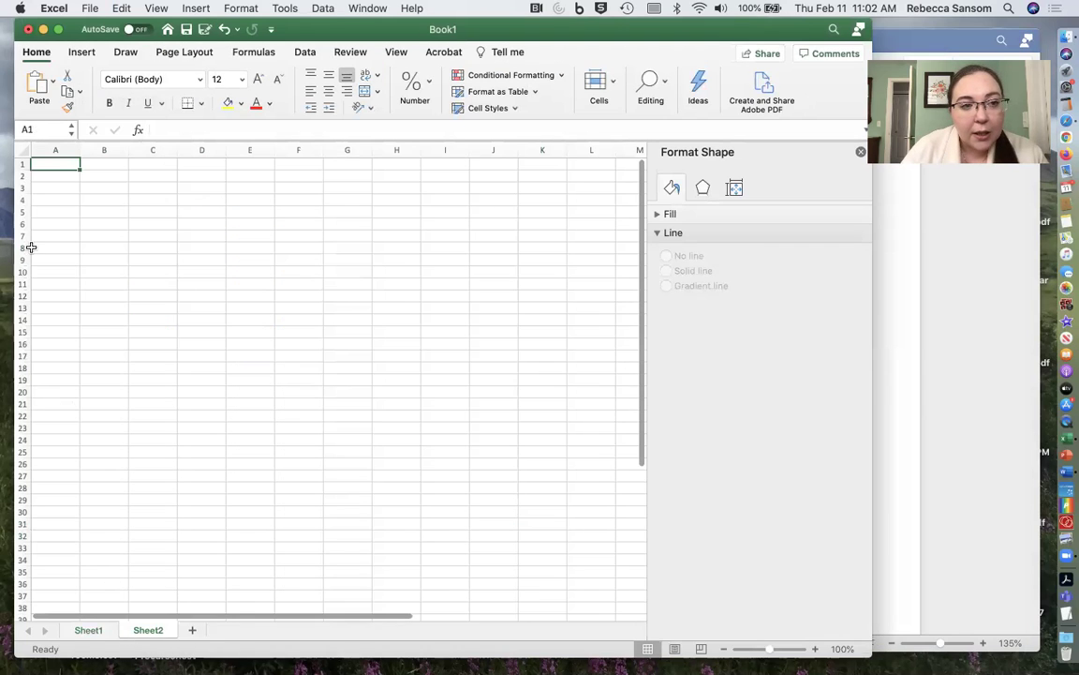
right_click(64, 161)
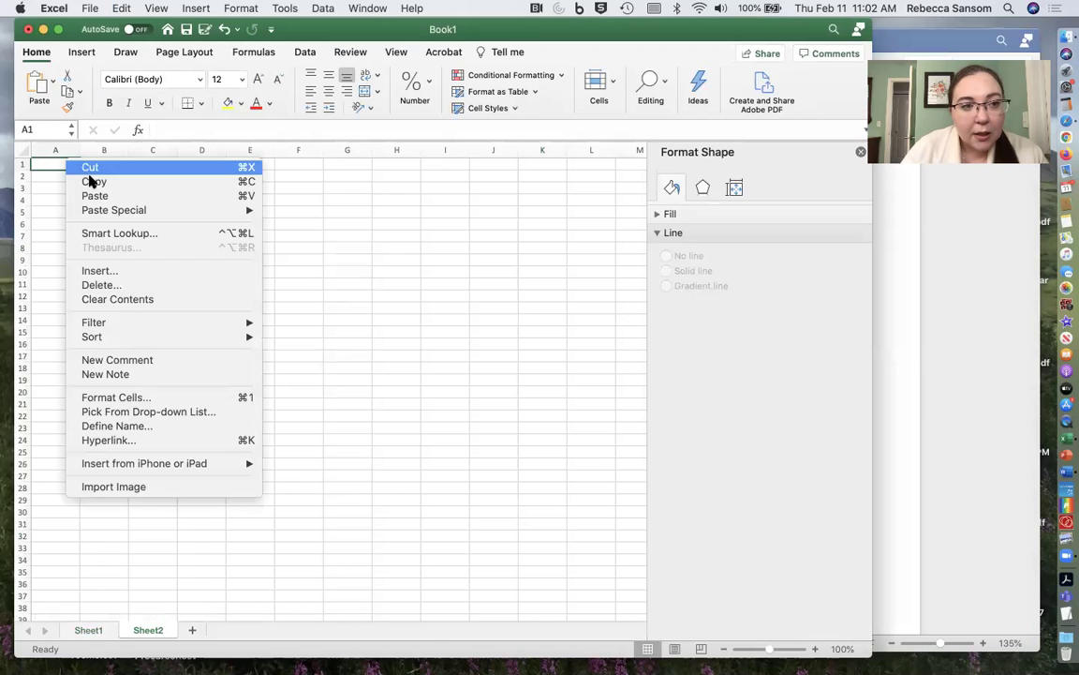
mouse_move(174, 212)
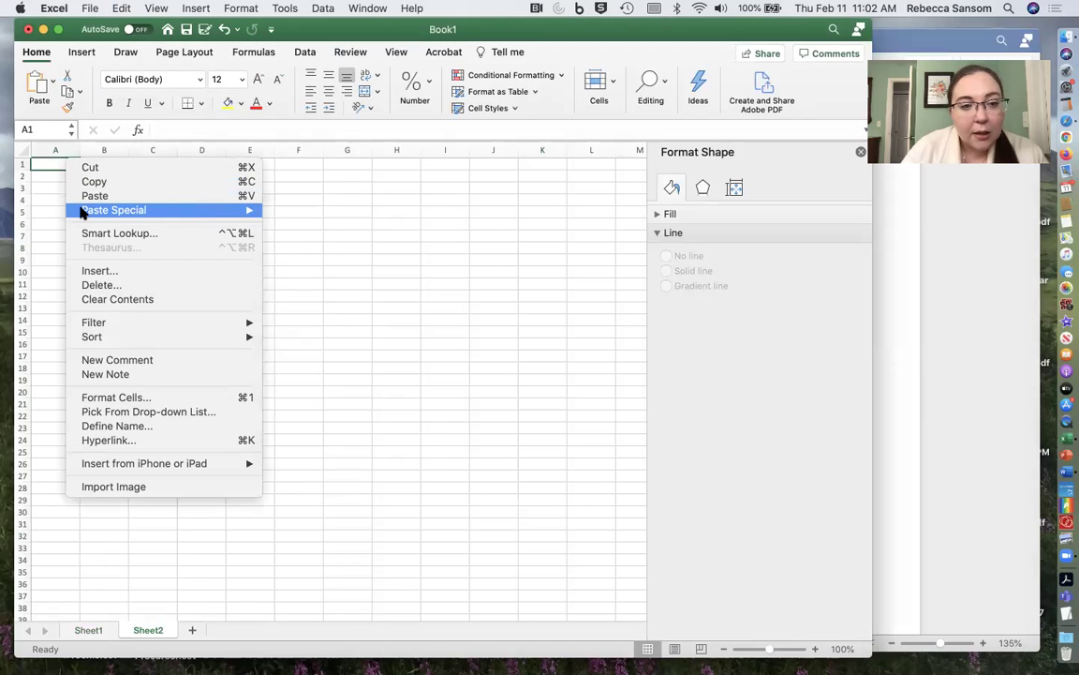
left_click(51, 166)
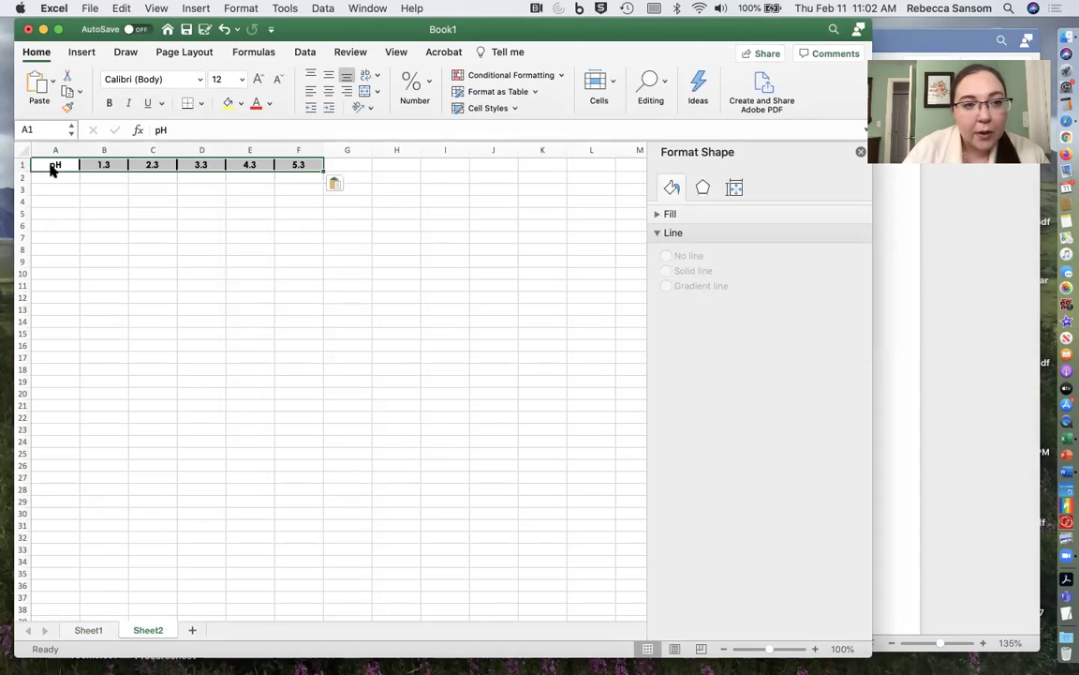
key("super+v")
Bring over the Word table's Rate (d/t) row and paste it into row 2 at A2.
left_click(898, 309)
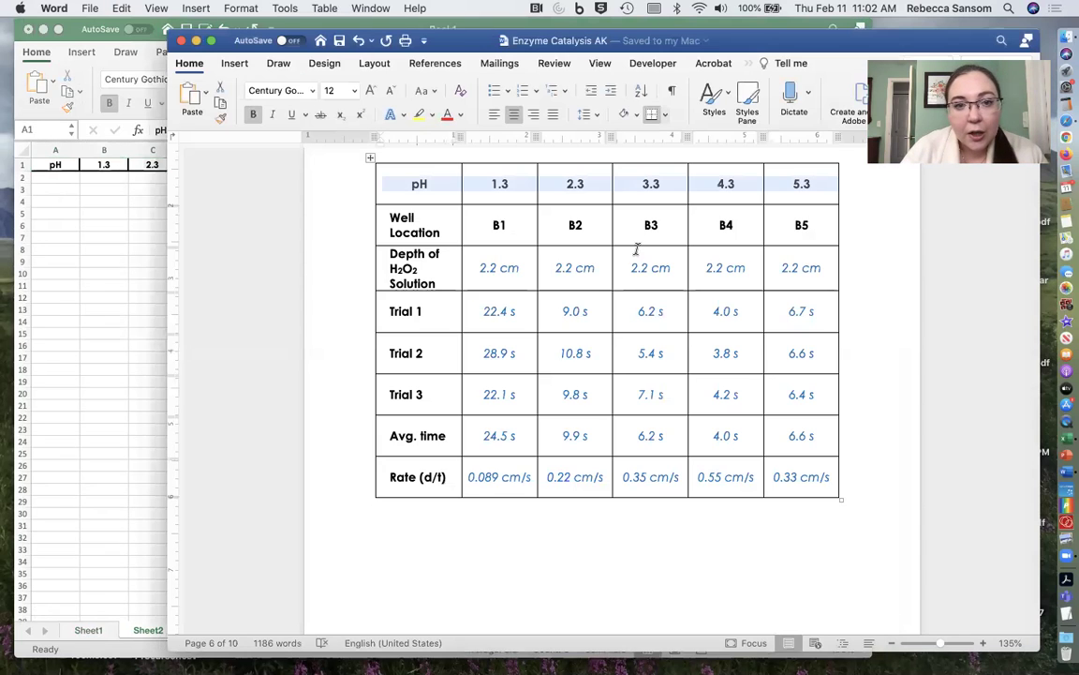
left_click(467, 477)
left_click_drag(385, 475, 795, 470)
key("super+c")
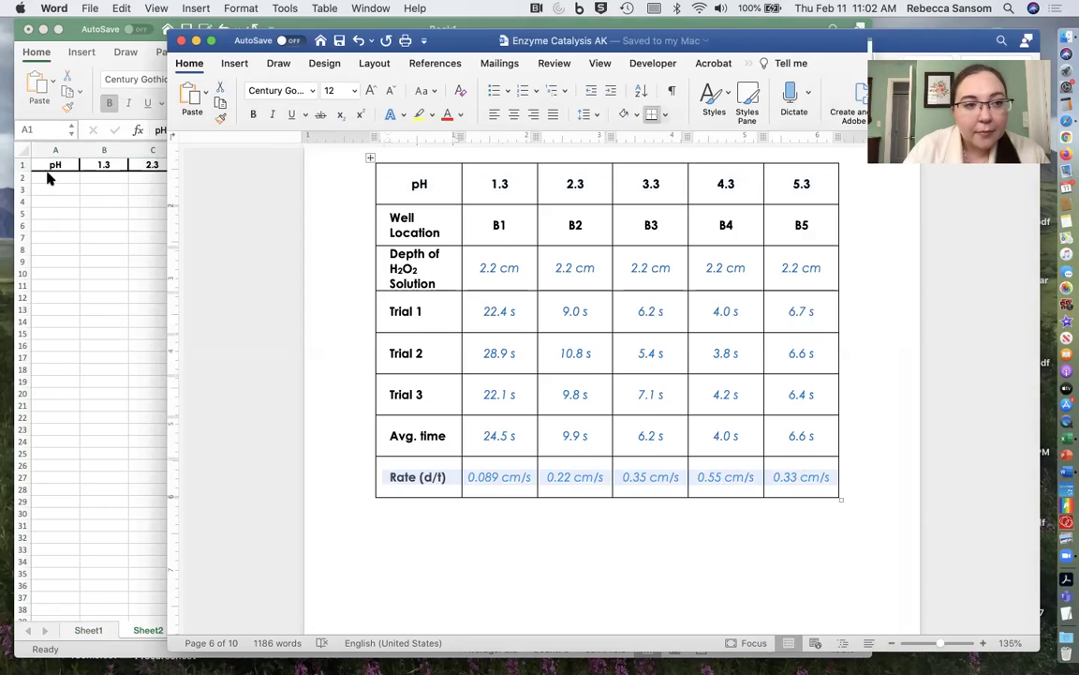
left_click(51, 178)
left_click(51, 181)
key("super+v")
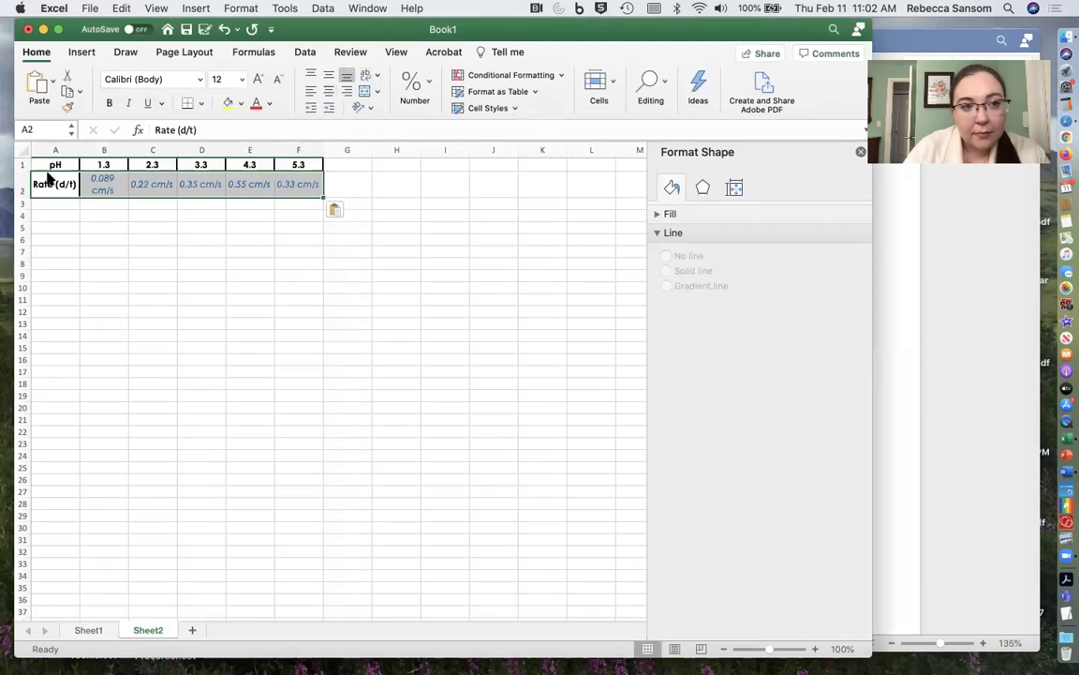
Remove the cm/s units from B2–D2, leaving 0.089, 0.22 and 0.35.
double_click(110, 186)
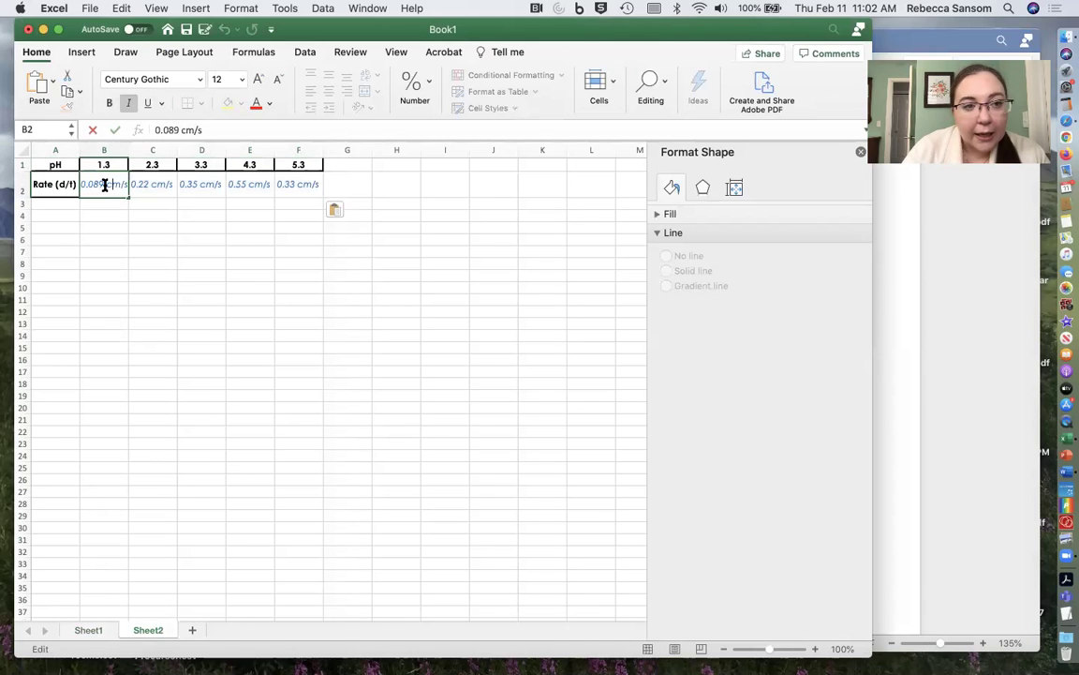
left_click_drag(105, 184, 139, 183)
key("BackSpace")
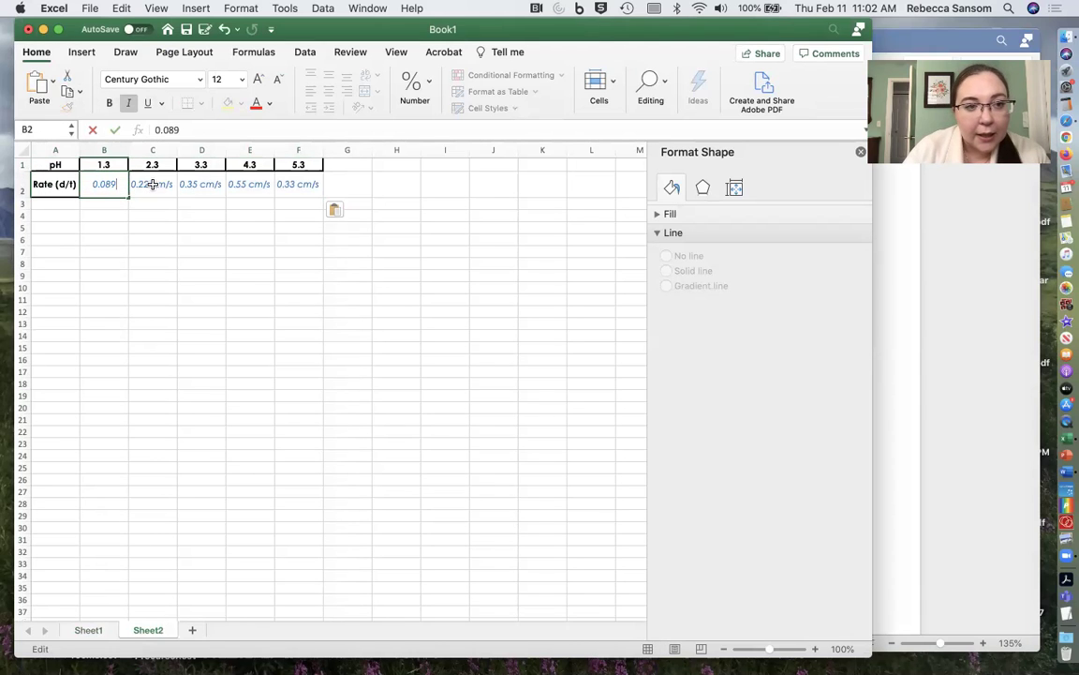
left_click(152, 184)
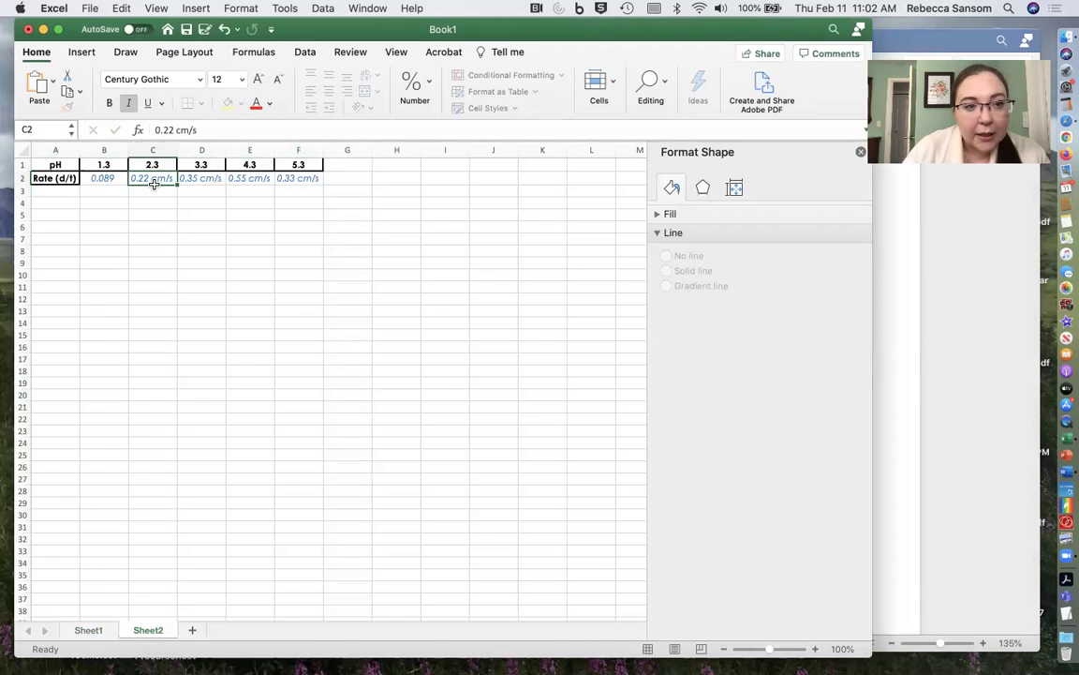
left_click(205, 130)
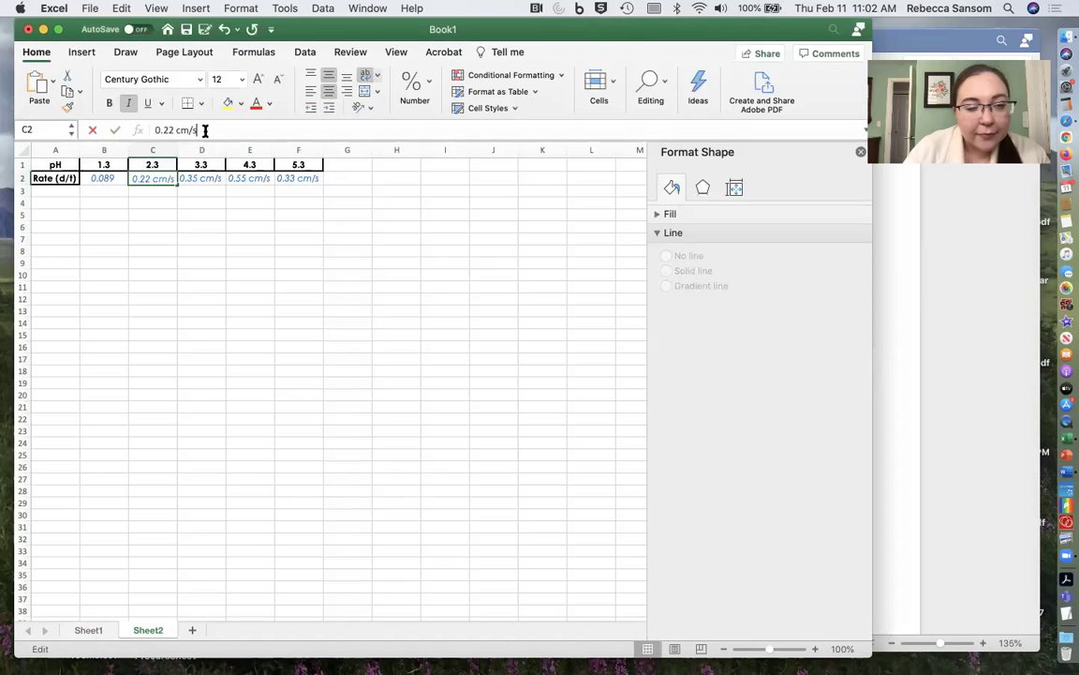
key("BackSpace")
key("BackSpace")
key("BackSpace")
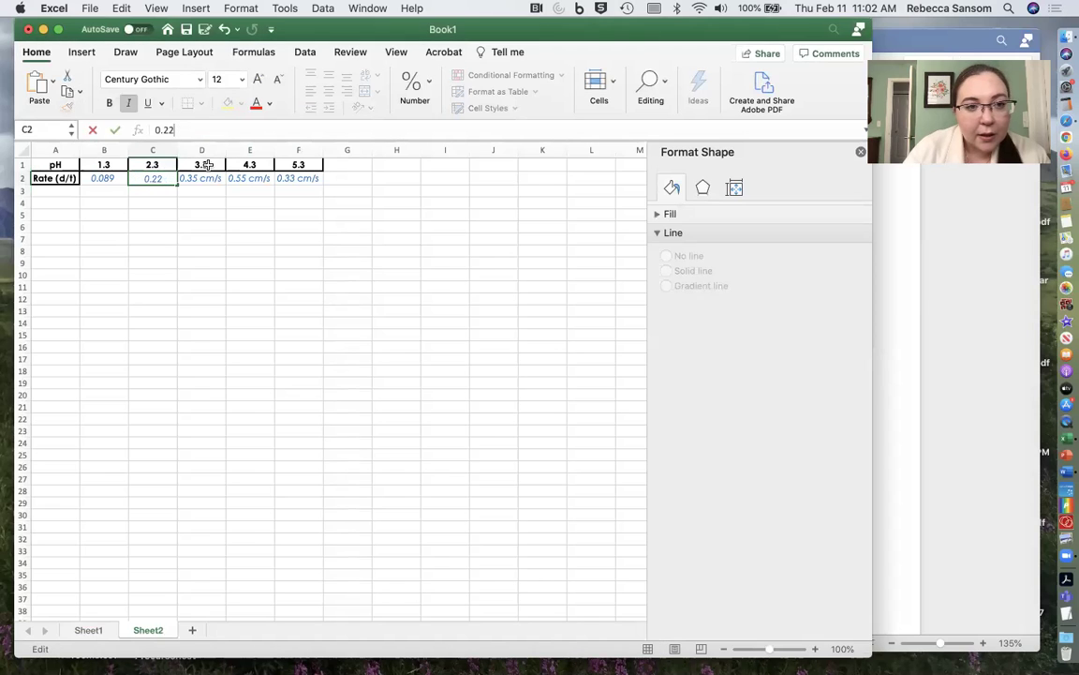
left_click(200, 176)
left_click(208, 130)
key("BackSpace")
key("BackSpace")
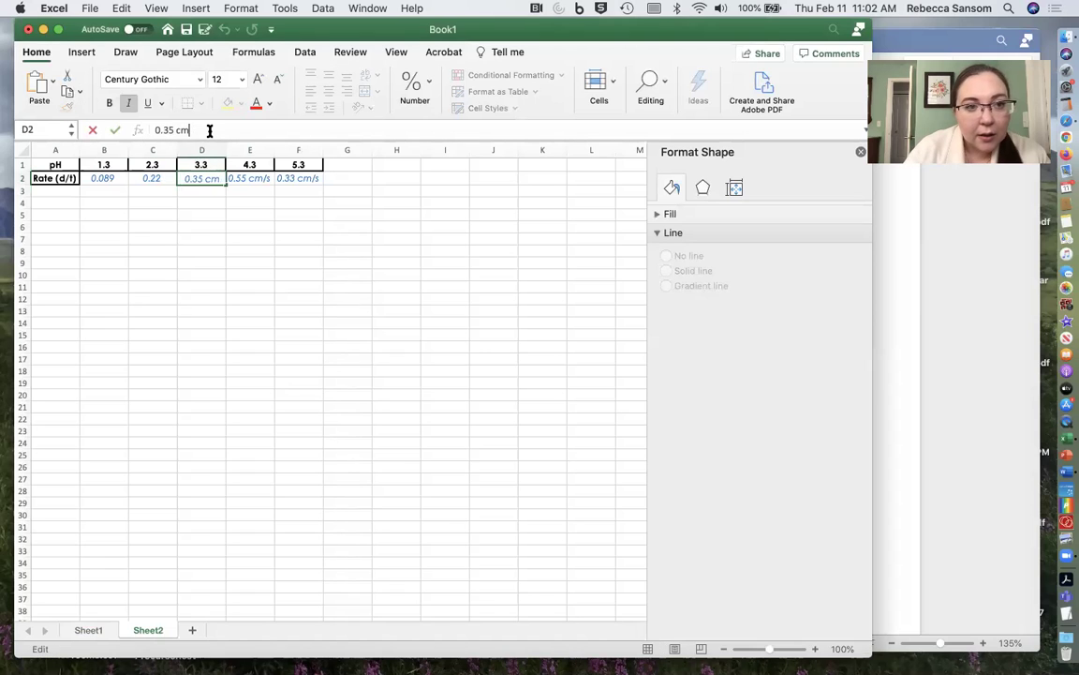
key("BackSpace")
key("BackSpace")
key("BackSpace")
left_click(254, 178)
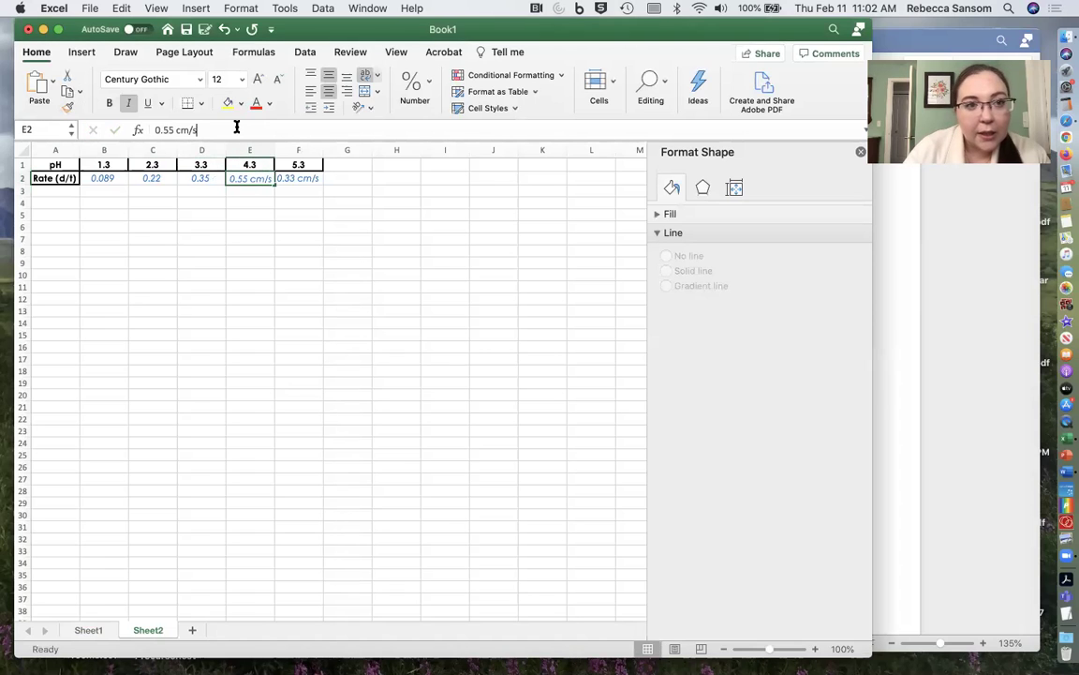
Strip the cm/s units from E2 and F2, leaving 0.55 and 0.33.
left_click(236, 130)
key("BackSpace")
key("BackSpace")
key("BackSpace")
key("BackSpace")
key("BackSpace")
left_click(289, 177)
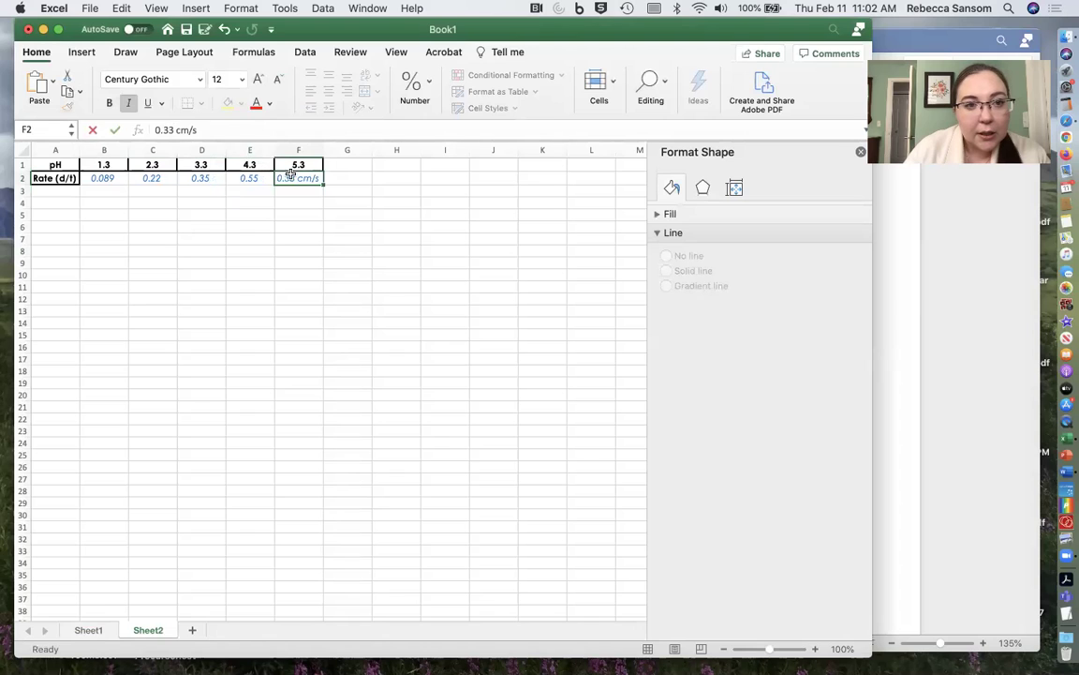
left_click(234, 130)
key("BackSpace")
key("BackSpace")
key("BackSpace")
key("BackSpace")
key("BackSpace")
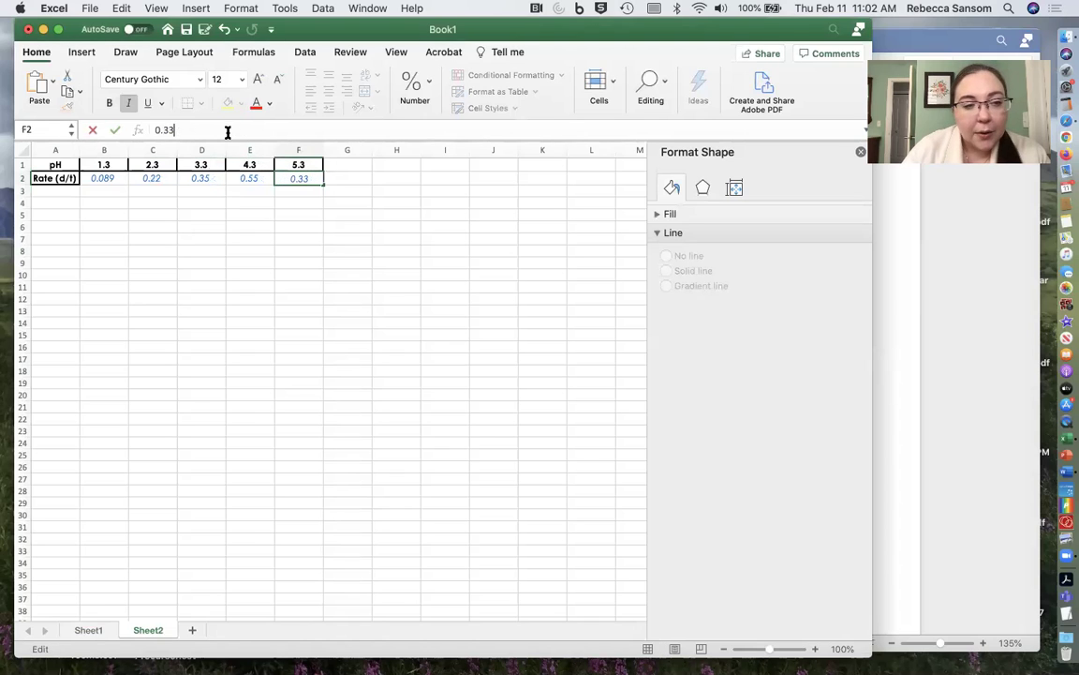
left_click(59, 200)
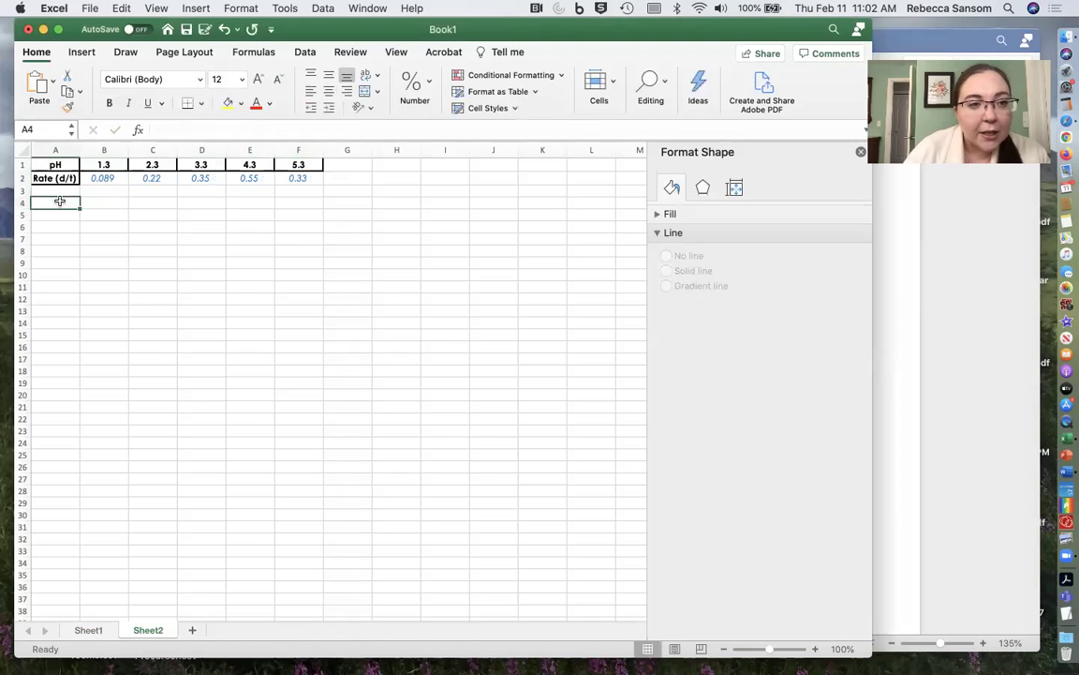
Copy the Word basic table's pH row (12.7 to 8.7) into Excel row 4, then select its Rate (d/t) row.
left_click(881, 411)
scroll(588, 511, "down", 10)
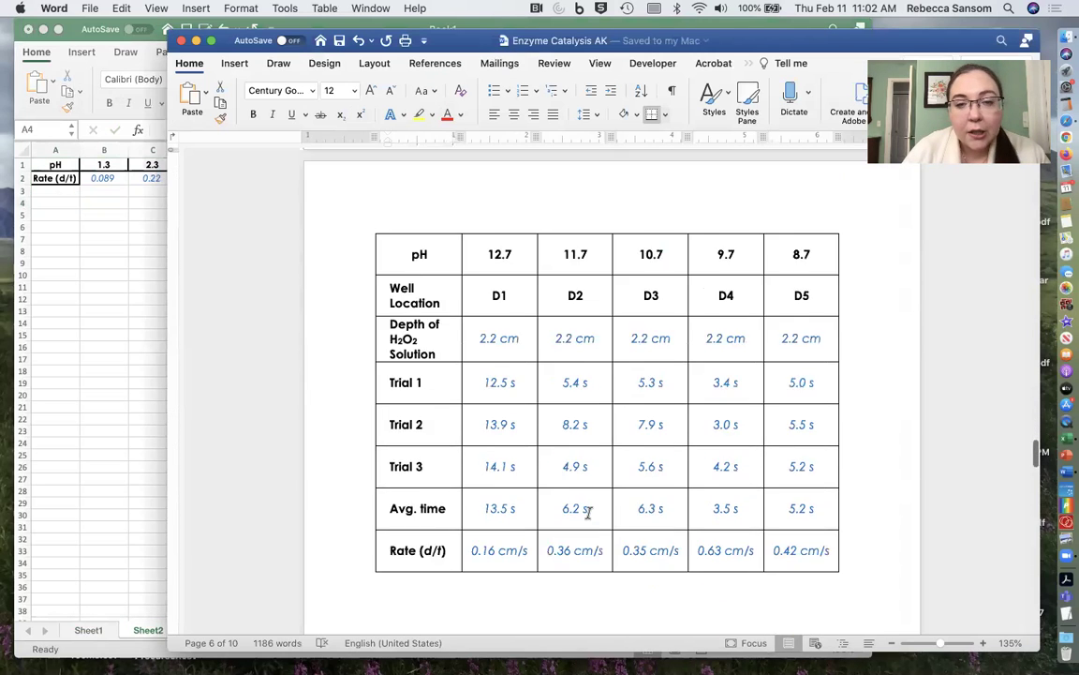
scroll(588, 511, "down", 2)
left_click_drag(402, 216, 805, 203)
key("super+c")
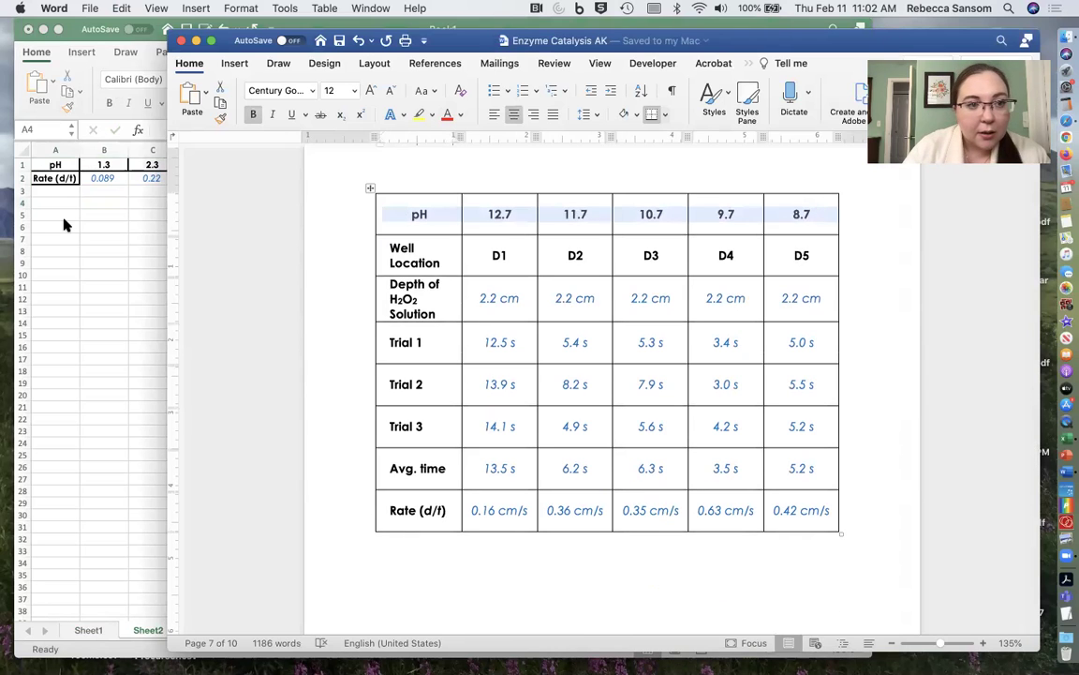
left_click(50, 208)
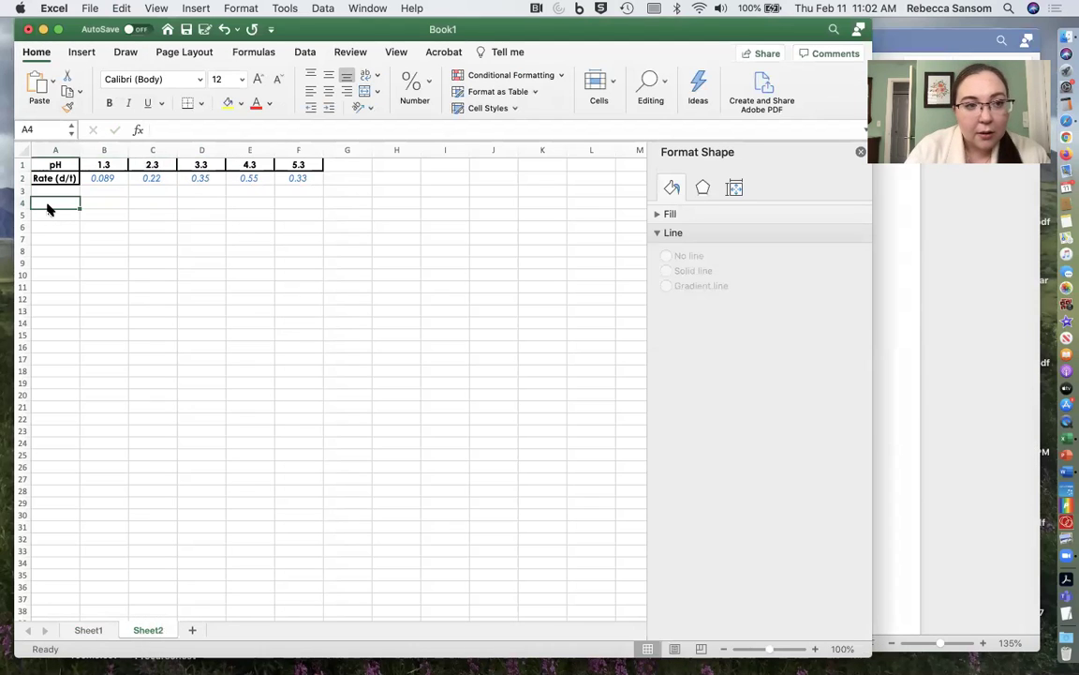
key("super+v")
left_click(899, 290)
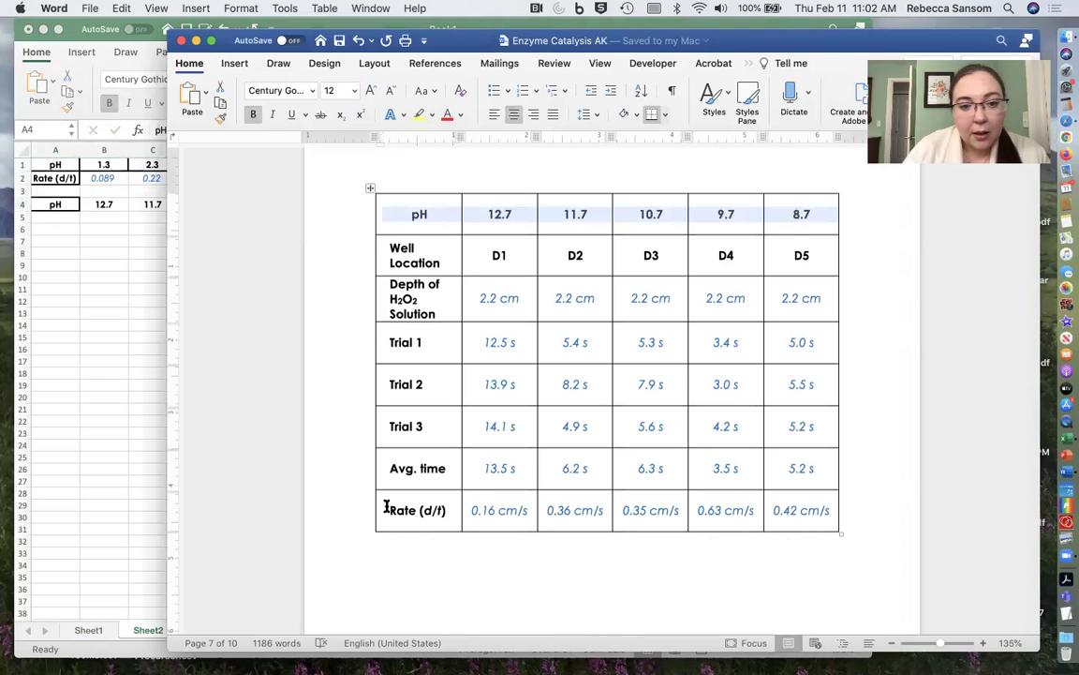
left_click_drag(386, 506, 834, 513)
key("super+c")
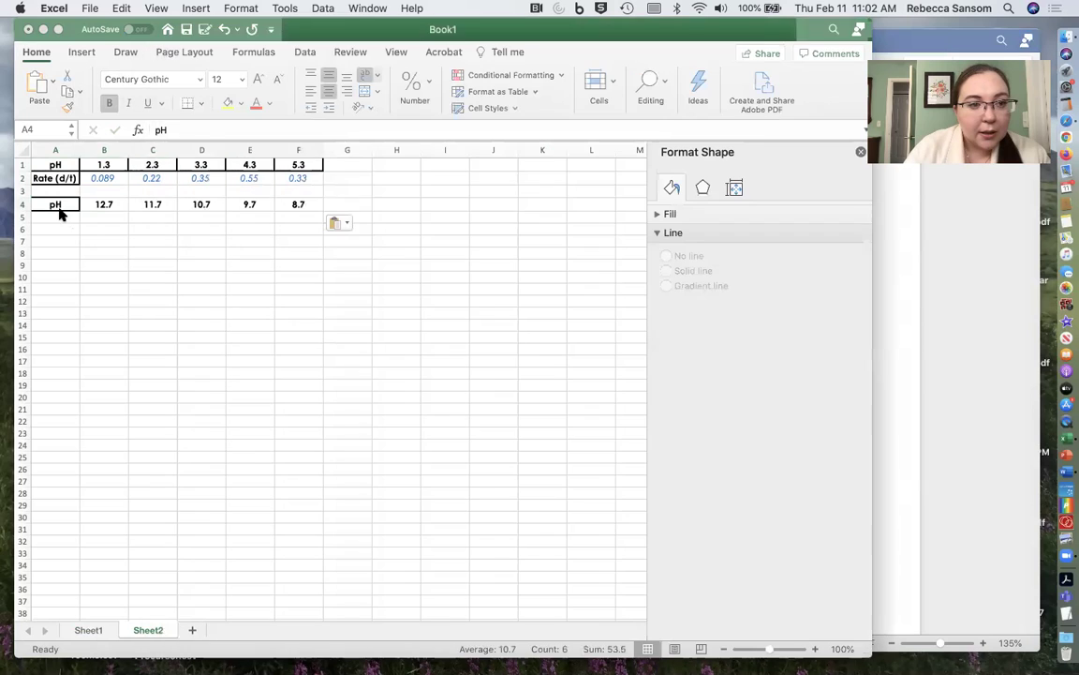
Paste the basic Rate (d/t) row into A5 and strip the unit from B5, leaving 0.16.
left_click(60, 212)
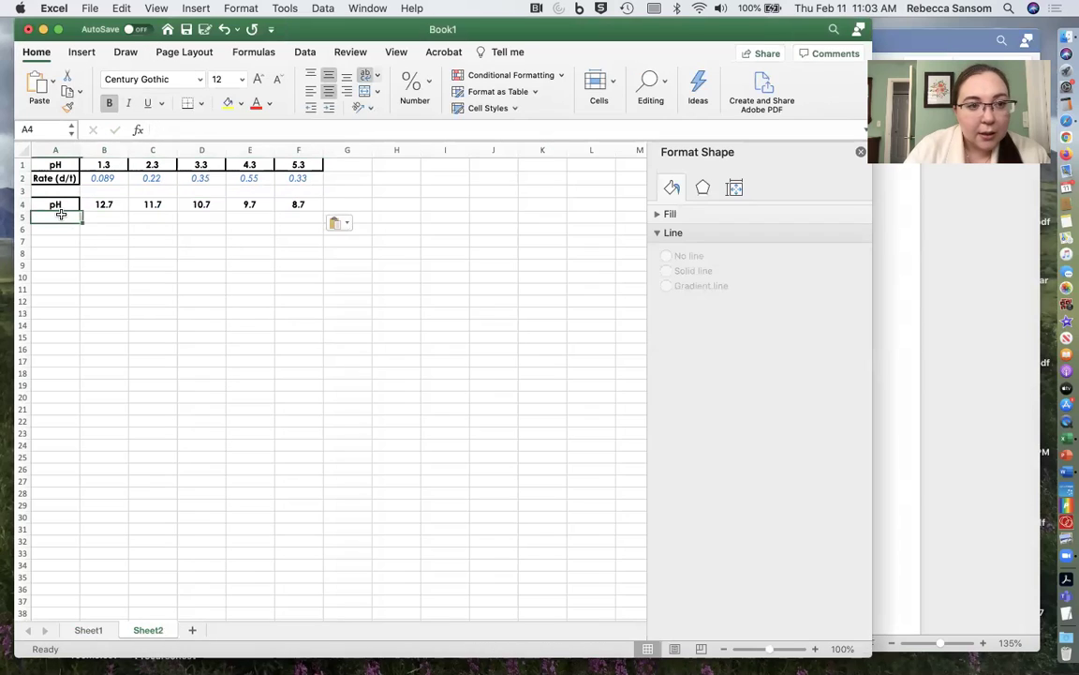
left_click(60, 217)
key("super+v")
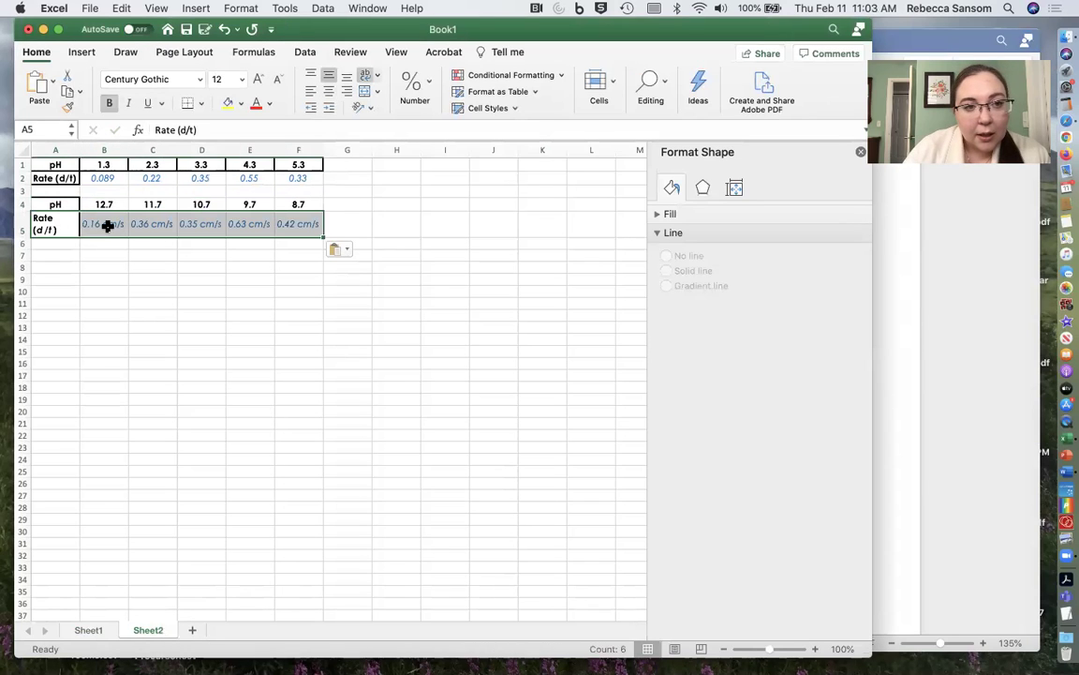
left_click(108, 226)
left_click(214, 128)
key("BackSpace")
key("BackSpace")
key("BackSpace")
key("BackSpace")
key("BackSpace")
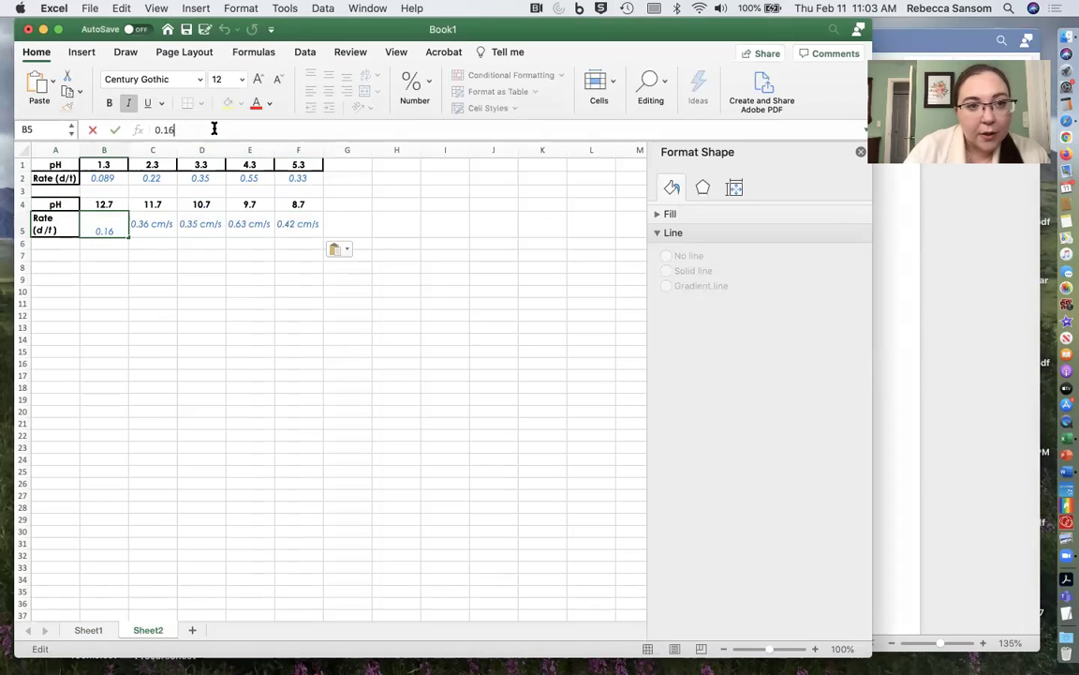
Remove ' cm/s' from C5:F5, leaving plain values 0.36, 0.35, 0.63 and 0.42.
left_click(153, 230)
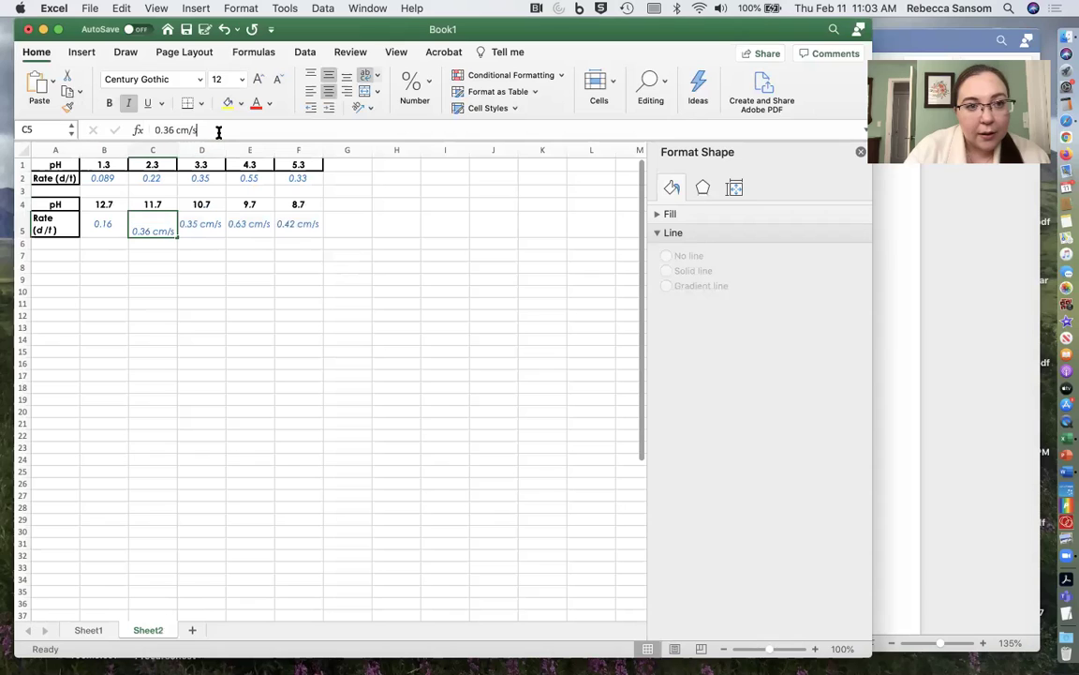
left_click(219, 132)
key("BackSpace")
key("BackSpace")
key("BackSpace")
key("BackSpace")
key("BackSpace")
left_click(213, 215)
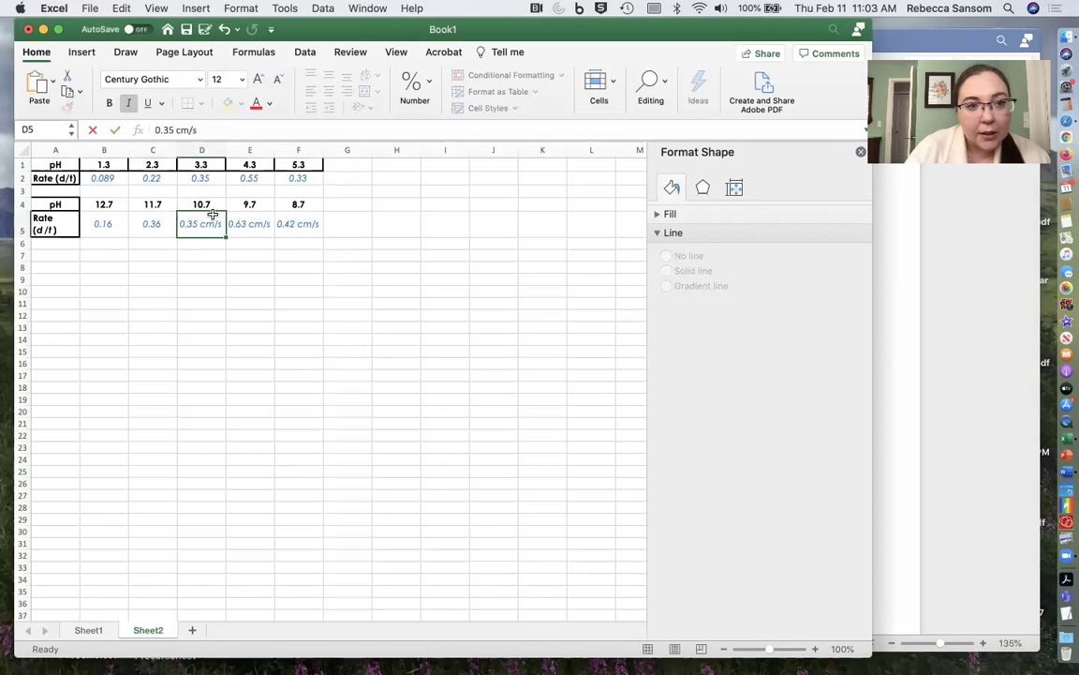
left_click(234, 129)
key("BackSpace")
key("BackSpace")
key("BackSpace")
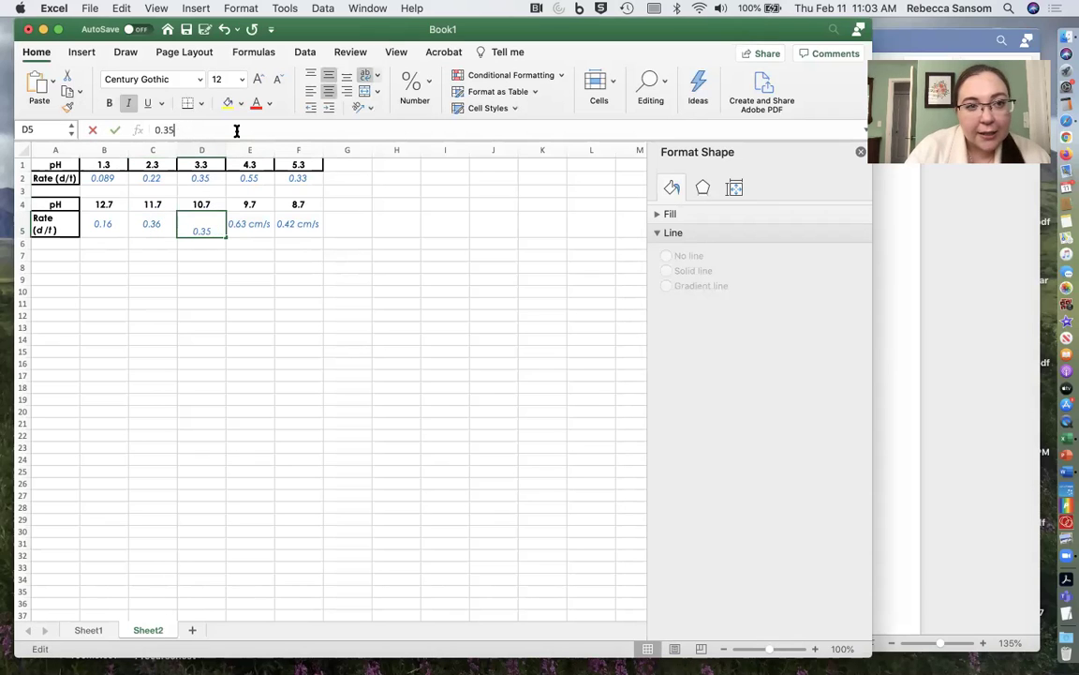
left_click(241, 213)
left_click(271, 130)
key("BackSpace")
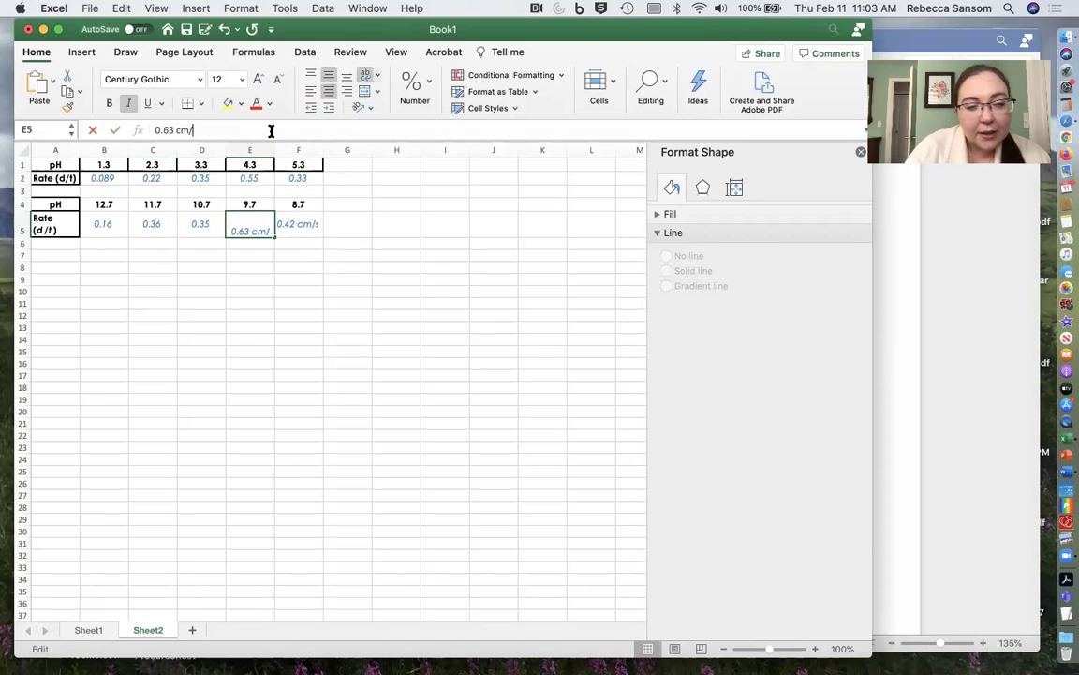
key("BackSpace")
key("BackSpace")
key("BackSpace")
key("BackSpace")
left_click(318, 222)
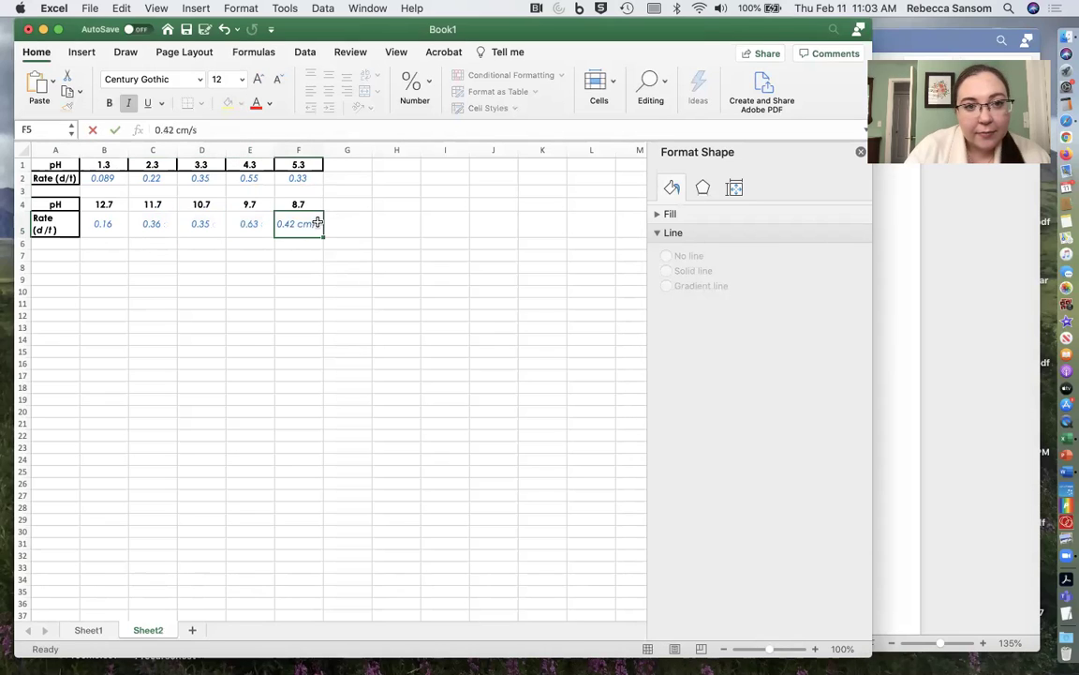
left_click(323, 128)
key("BackSpace")
key("BackSpace")
key("BackSpace")
key("BackSpace")
key("BackSpace")
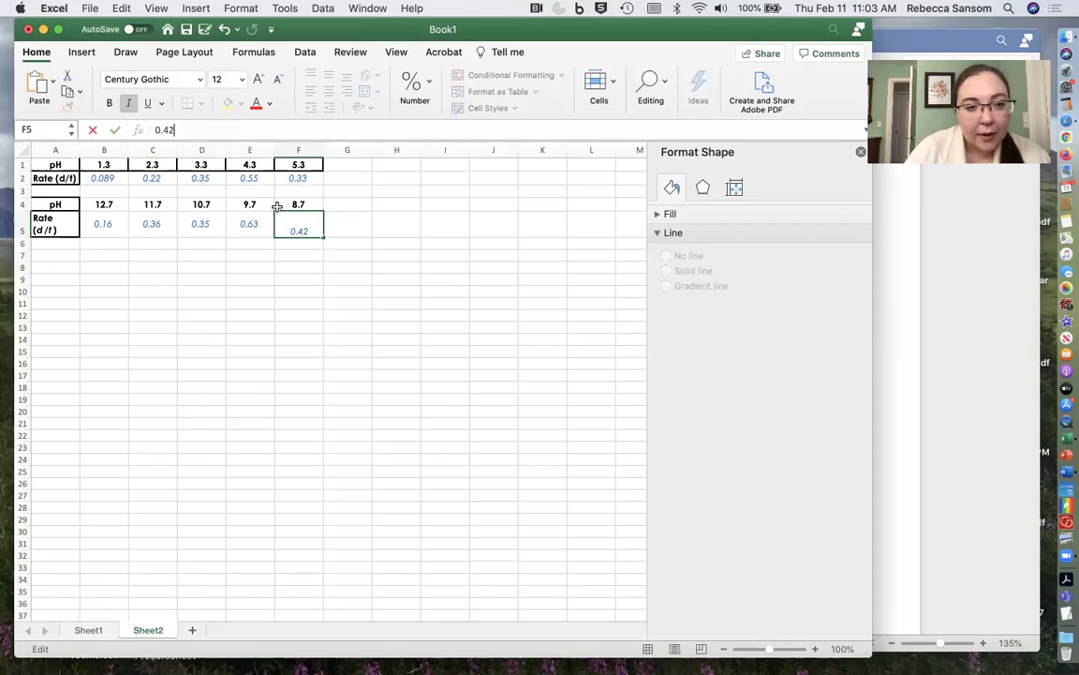
left_click(240, 249)
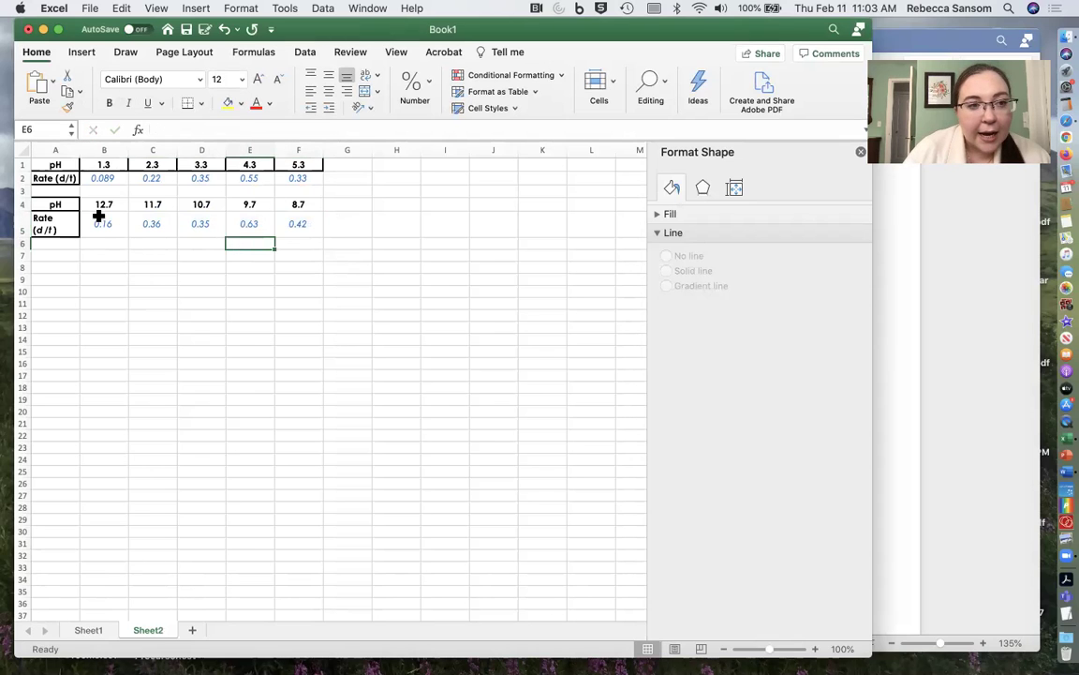
Copy A1:F5 and paste it transposed at H1, turning rows into columns.
left_click_drag(55, 164, 300, 229)
right_click(307, 236)
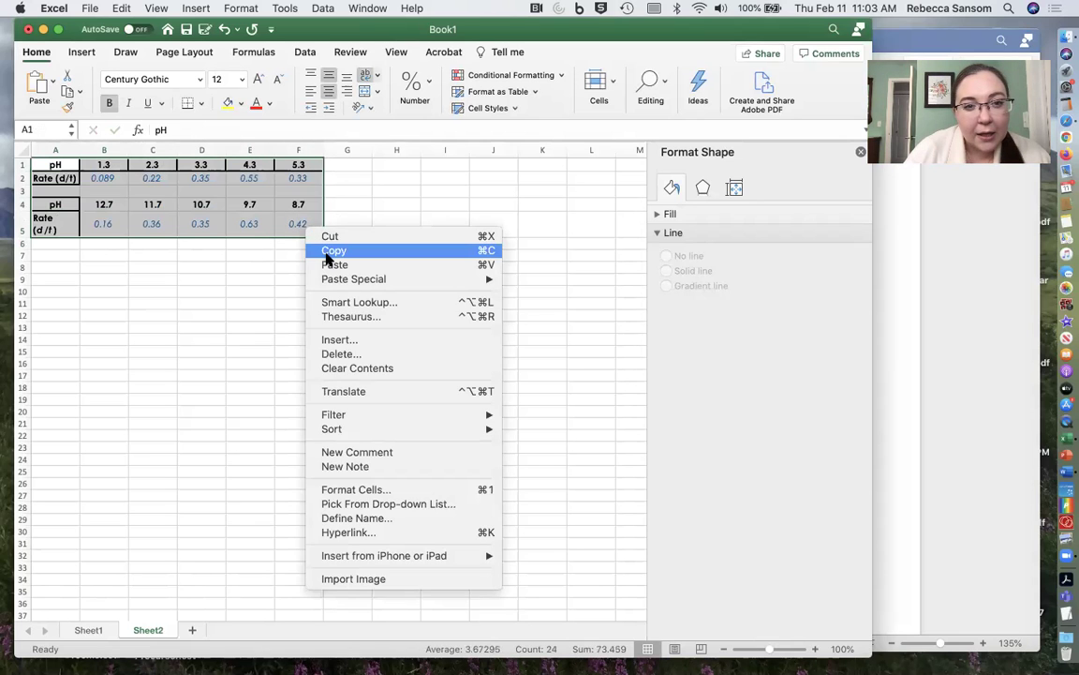
left_click(328, 251)
left_click(390, 164)
right_click(391, 164)
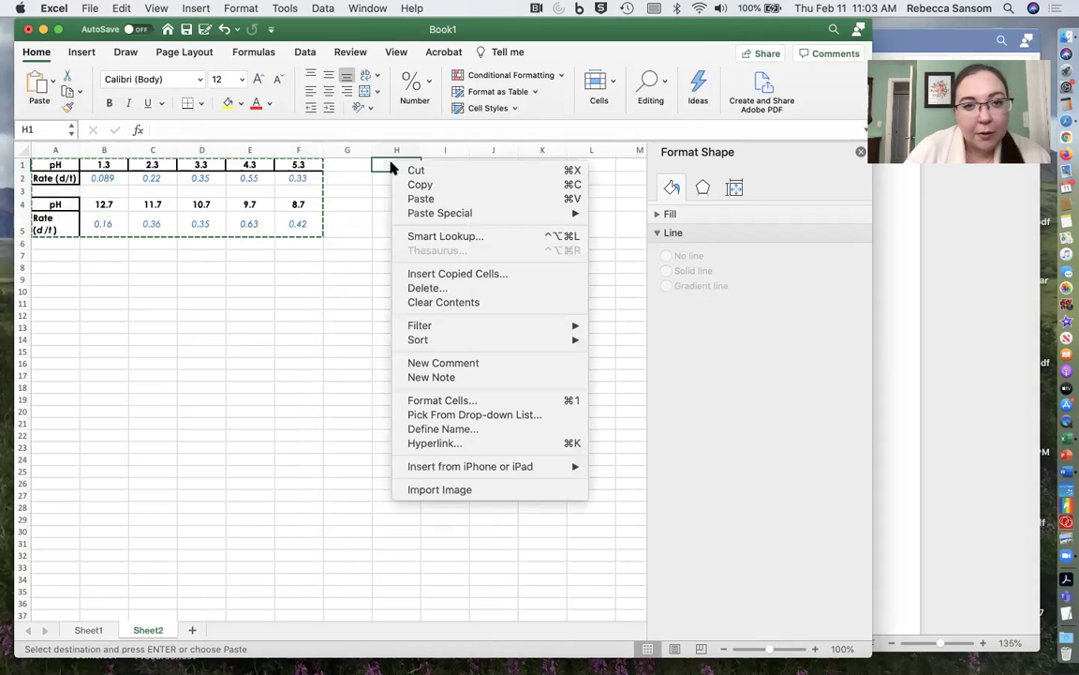
mouse_move(459, 213)
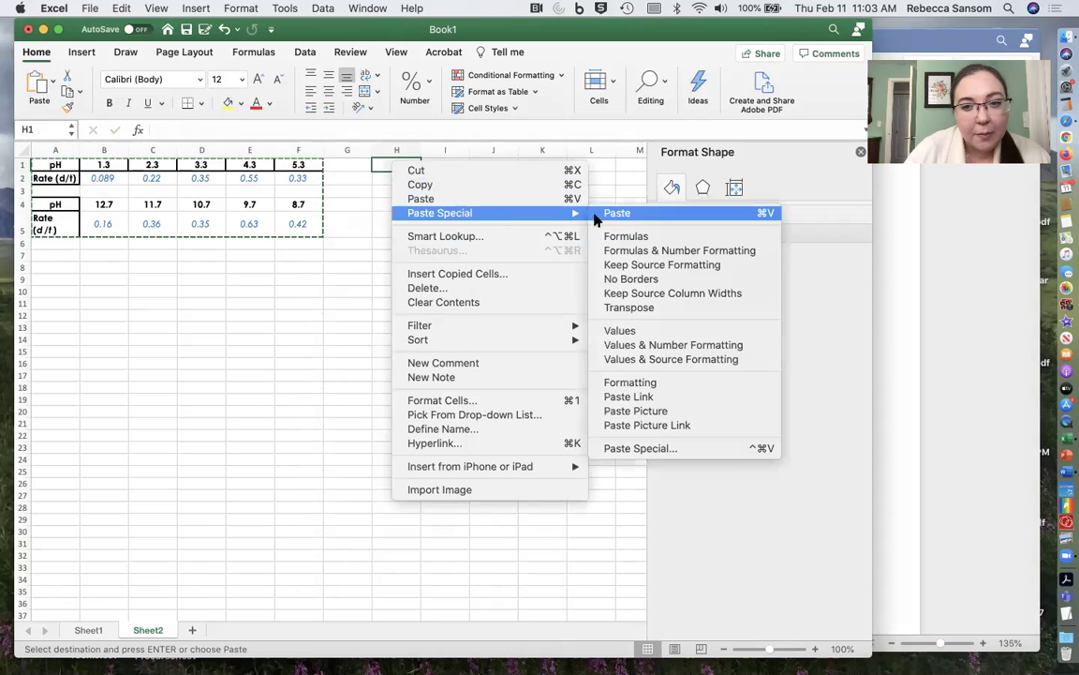
left_click(610, 307)
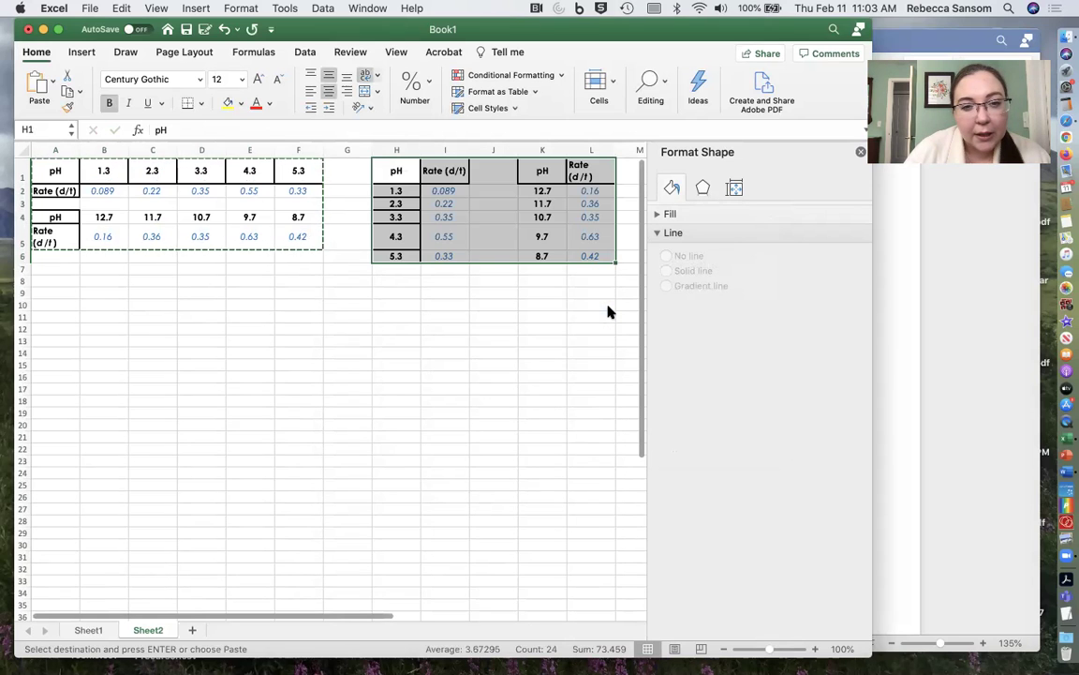
Check the acidic and basic column pairs, ending with the acidic data H1:I6 selected.
left_click(449, 190)
left_click_drag(397, 170, 443, 255)
left_click_drag(539, 178, 601, 254)
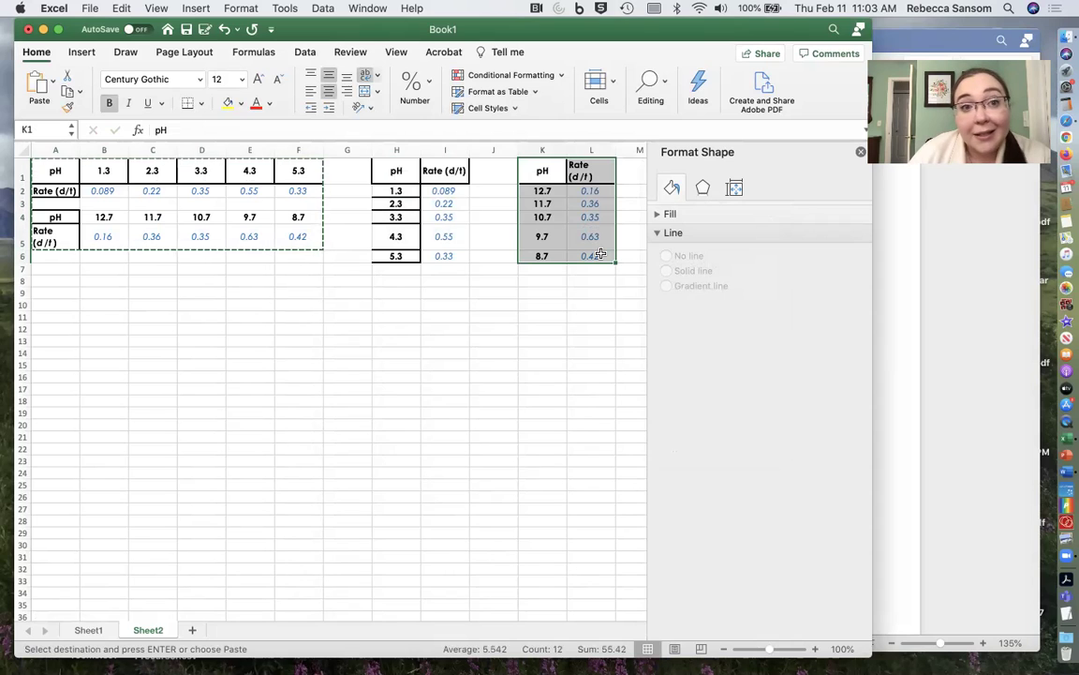
left_click(405, 178)
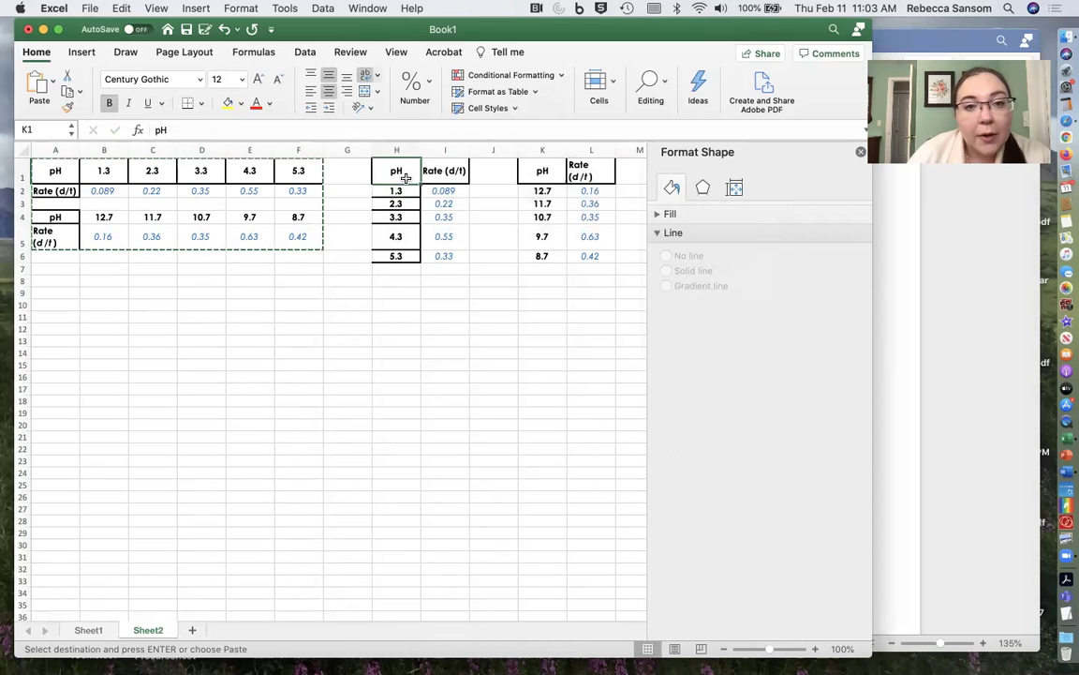
left_click_drag(401, 173, 446, 257)
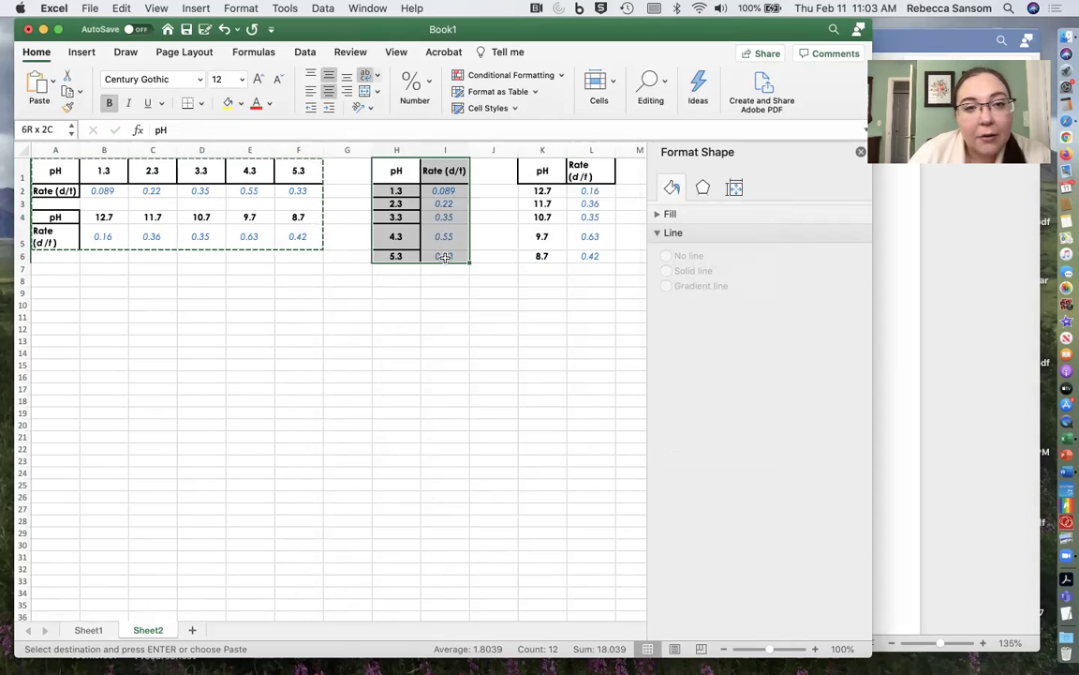
Insert a plain scatter chart of the acidic data H1:I6, titled 'Rate (d/t)'.
left_click(82, 52)
left_click(345, 102)
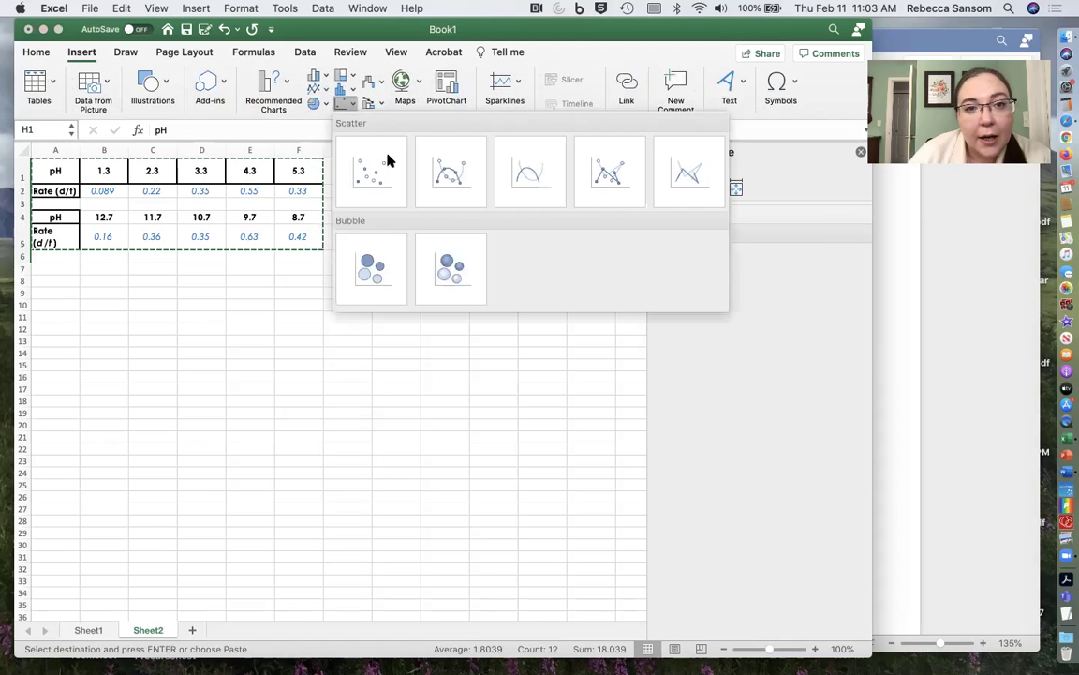
left_click(392, 168)
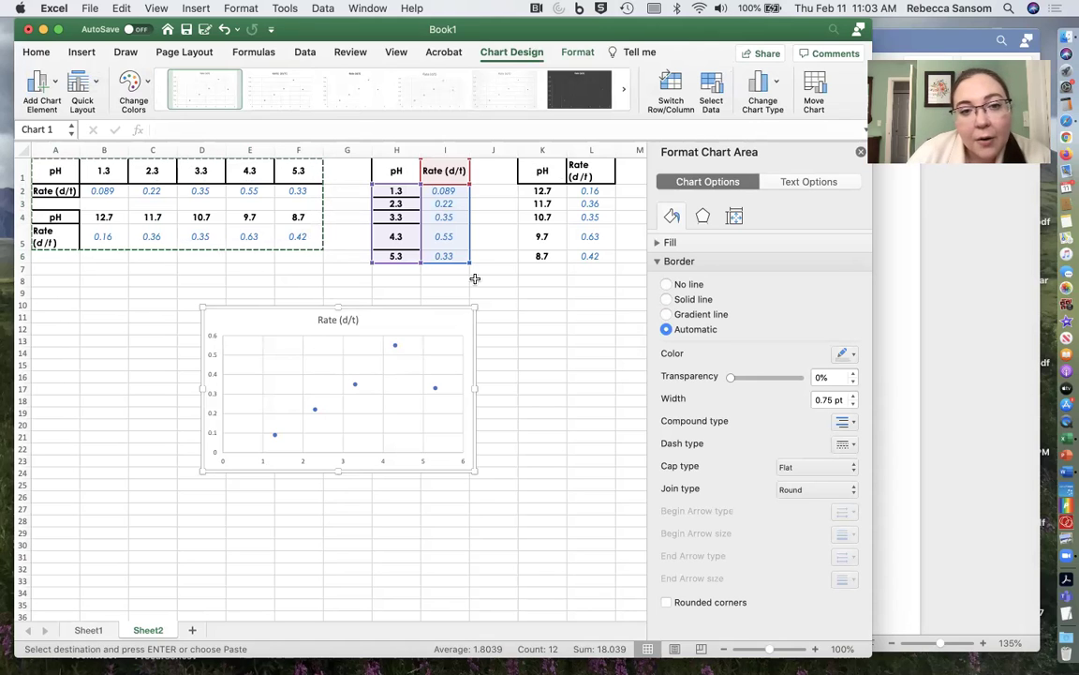
right_click(442, 323)
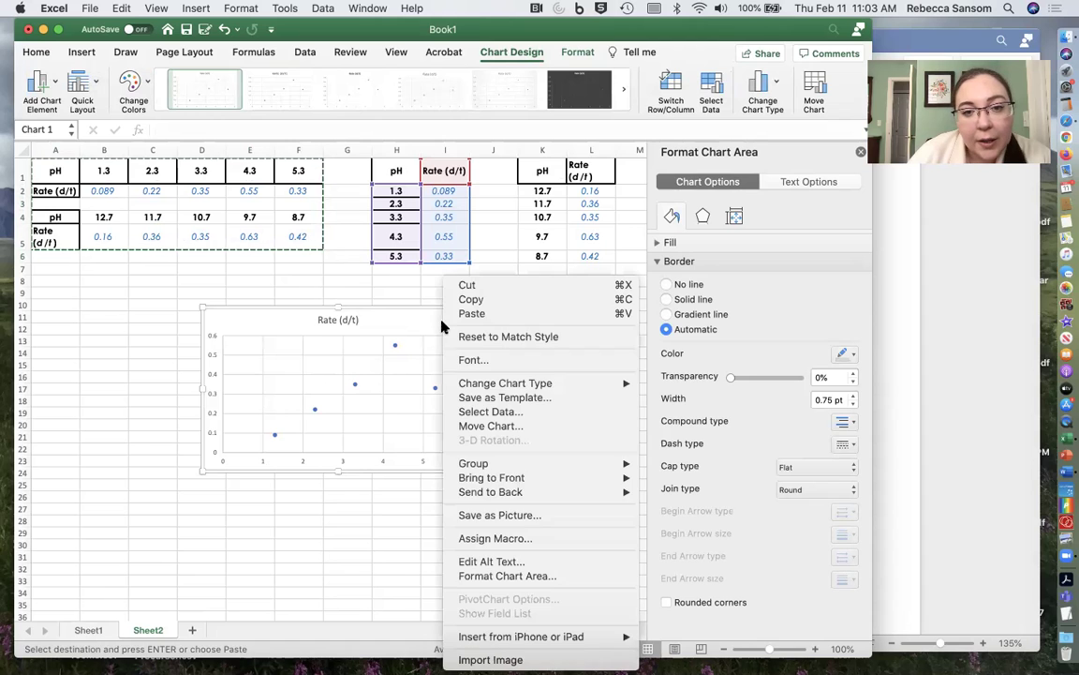
Add a second chart series with X values K2:K6 and Y values L2:L6.
left_click(473, 411)
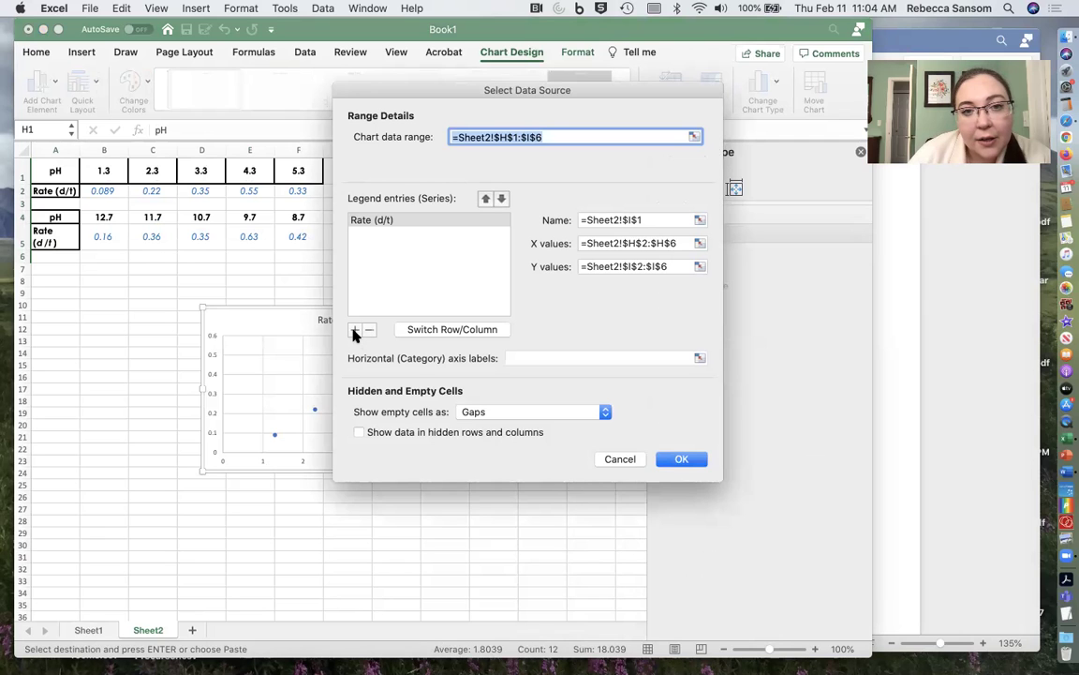
left_click(355, 331)
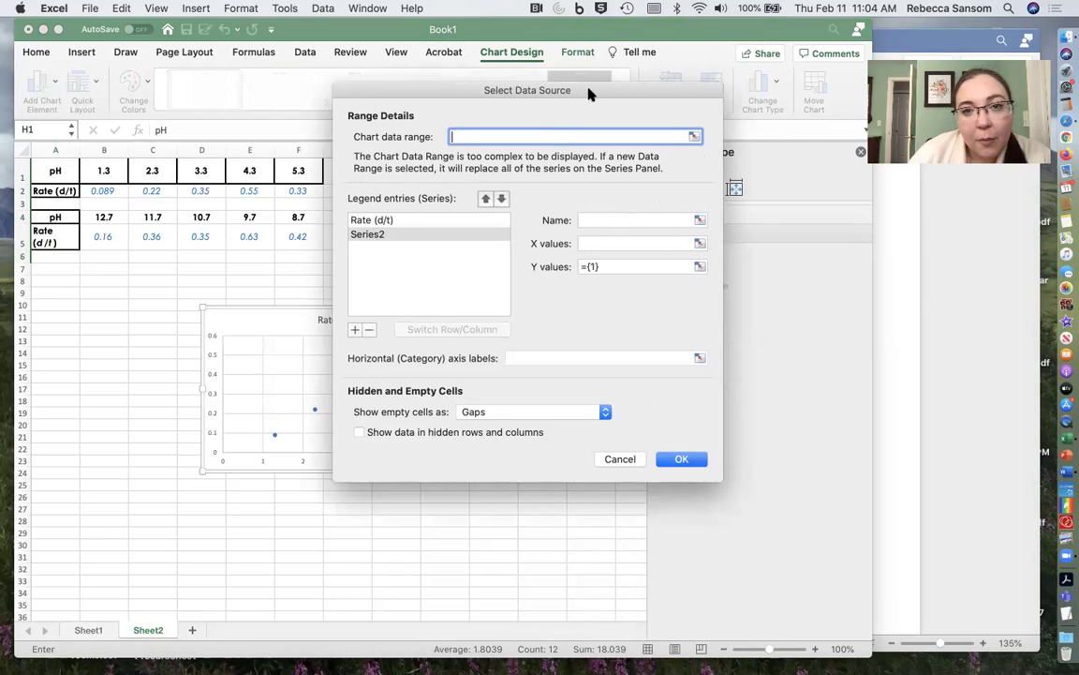
left_click_drag(589, 94, 316, 165)
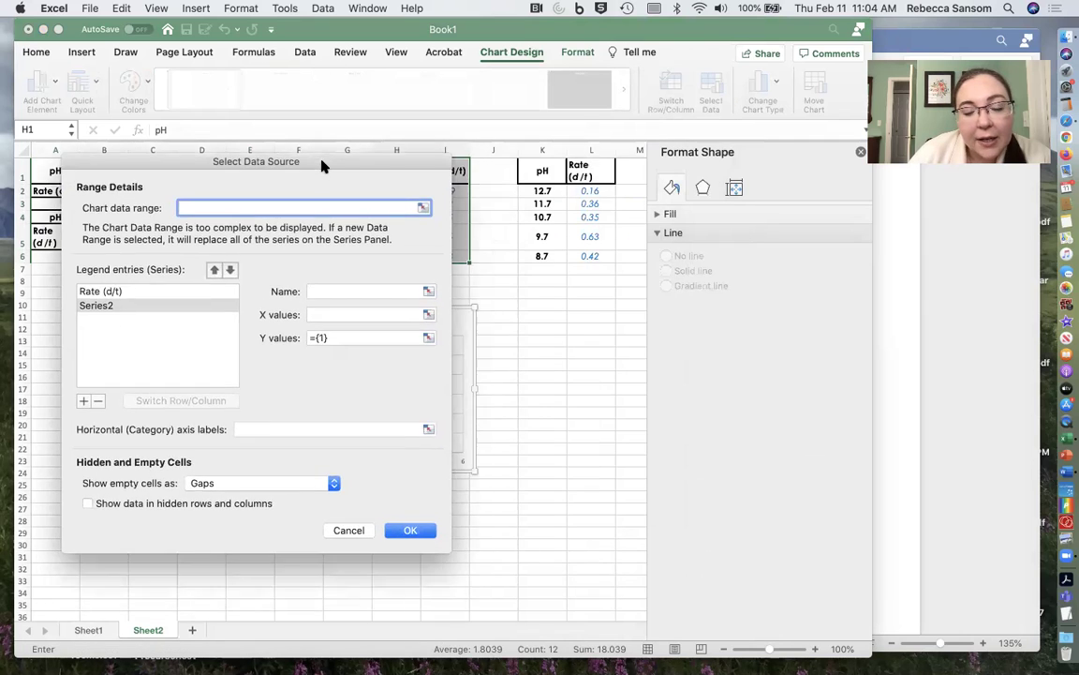
left_click(321, 314)
left_click(547, 194)
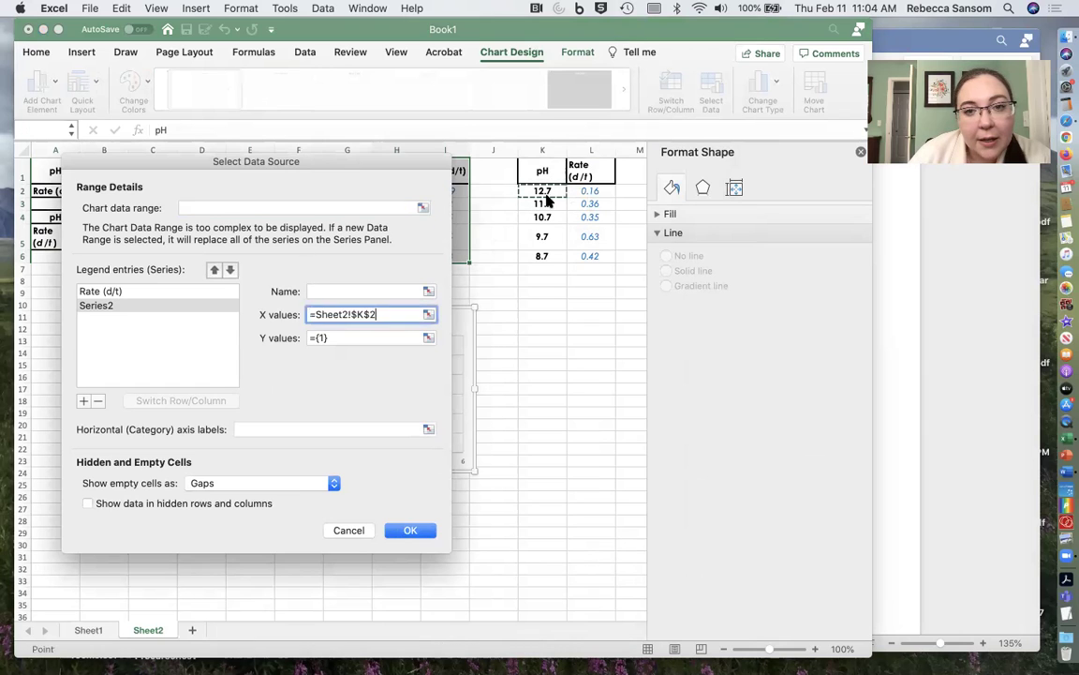
left_click_drag(548, 198, 549, 260)
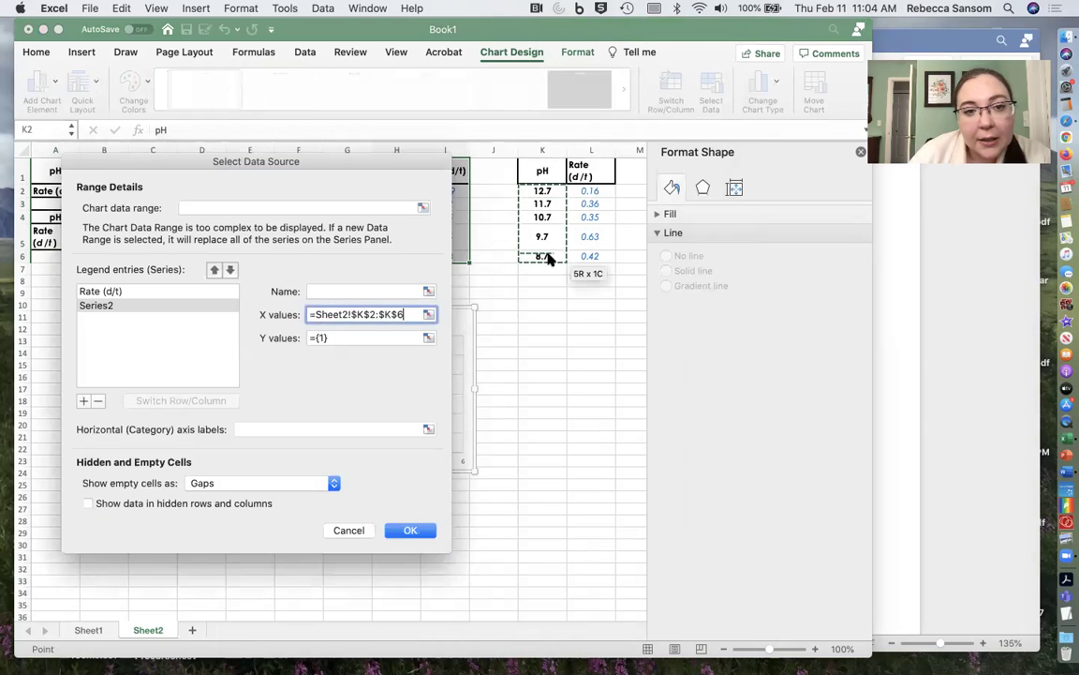
left_click(354, 338)
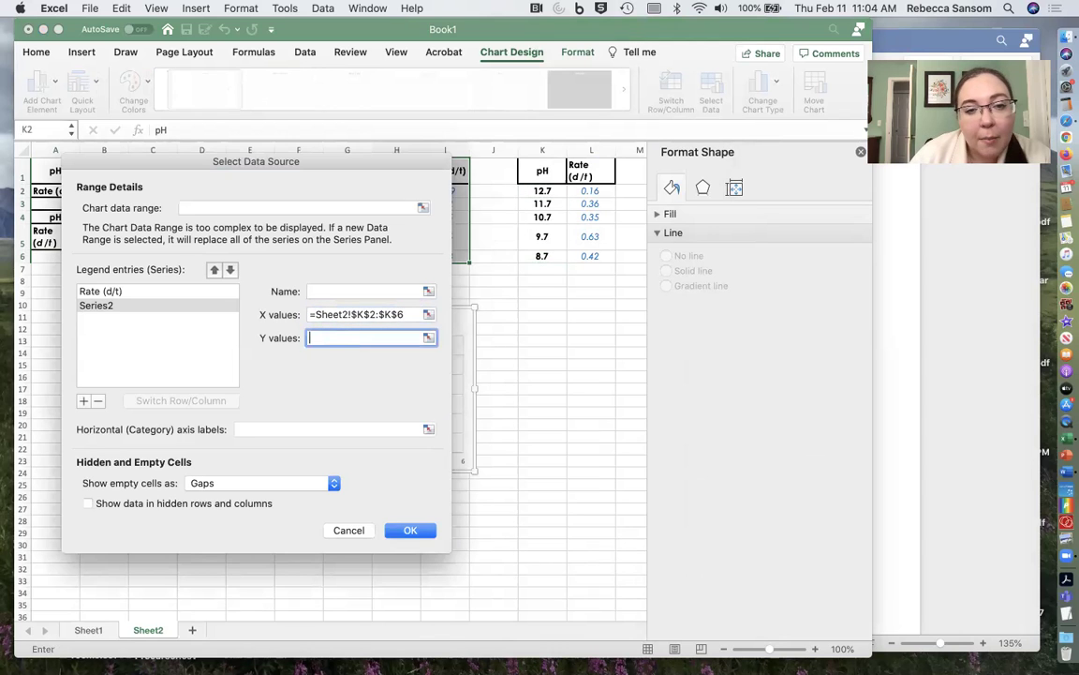
left_click_drag(588, 190, 585, 253)
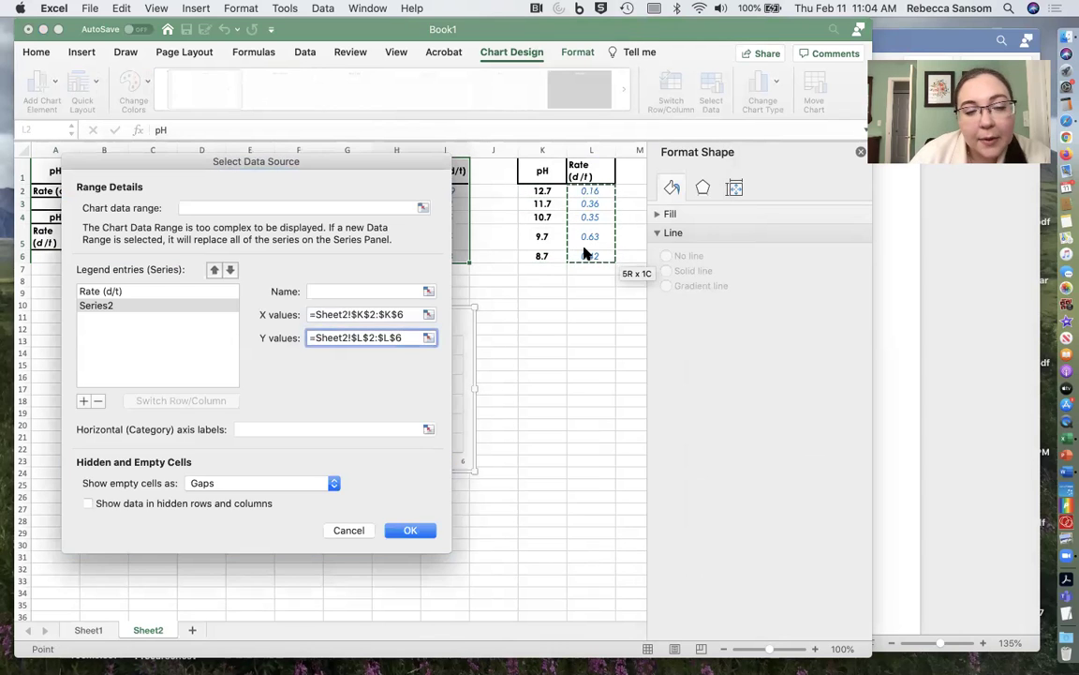
left_click(409, 531)
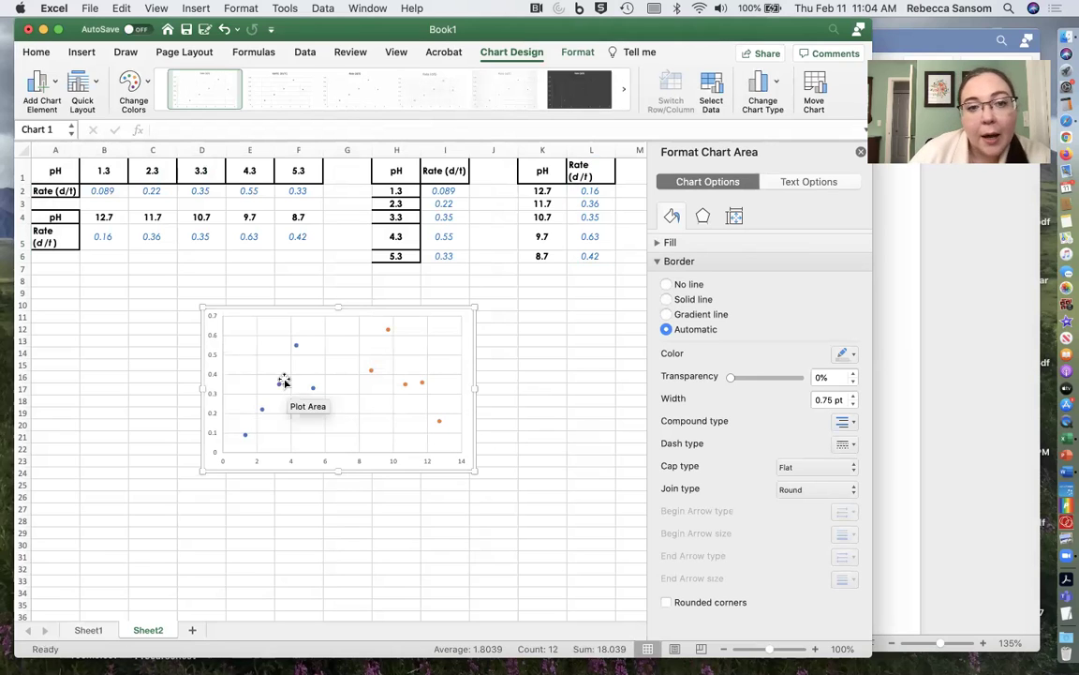
Add a linear trendline to the blue acidic series and the orange basic series.
left_click(295, 348)
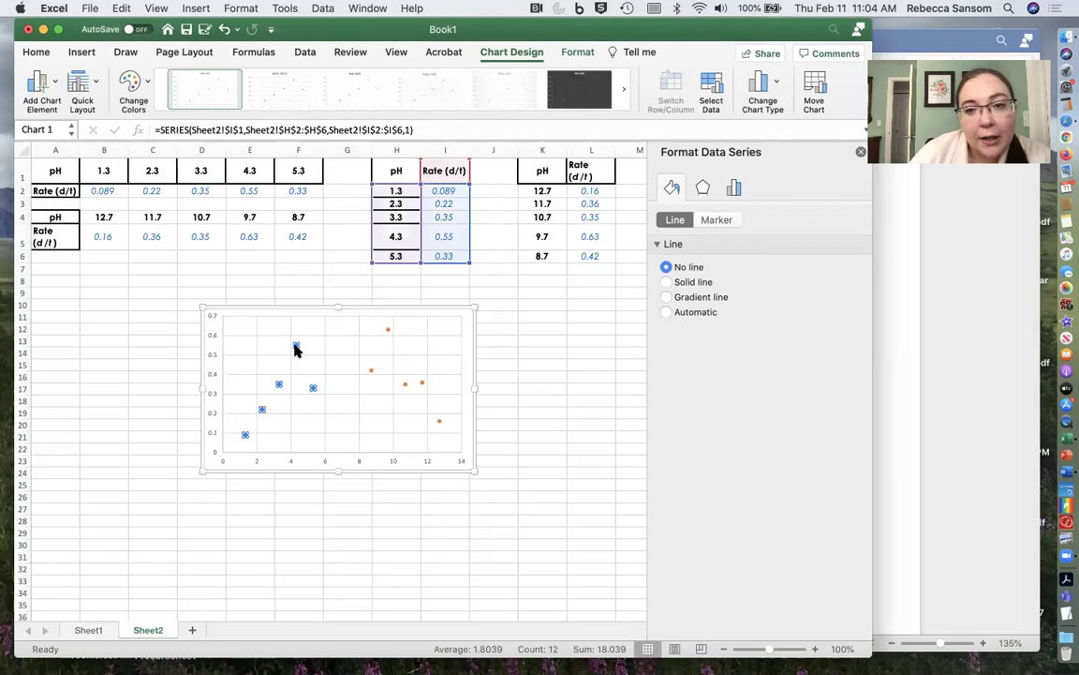
right_click(295, 349)
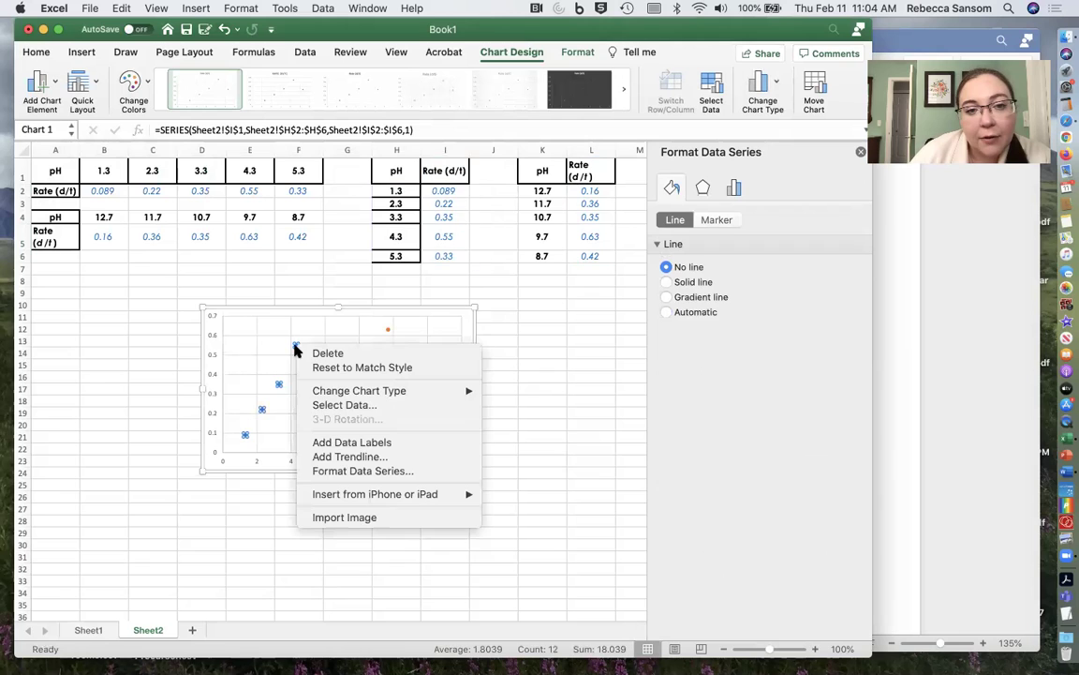
left_click(347, 456)
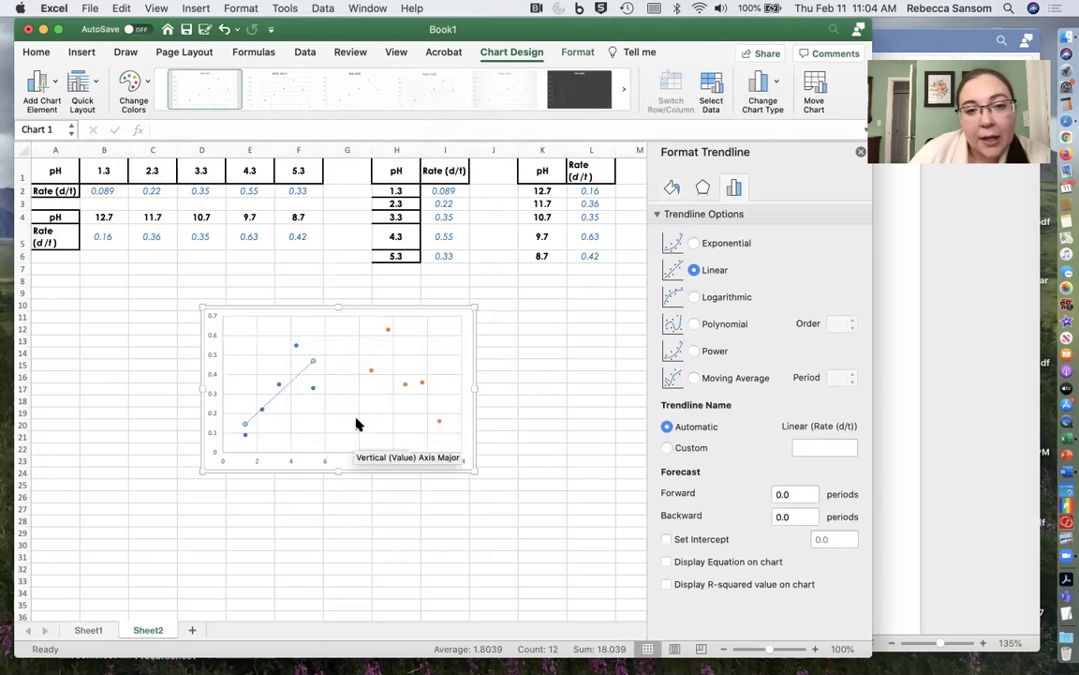
left_click(370, 371)
right_click(370, 371)
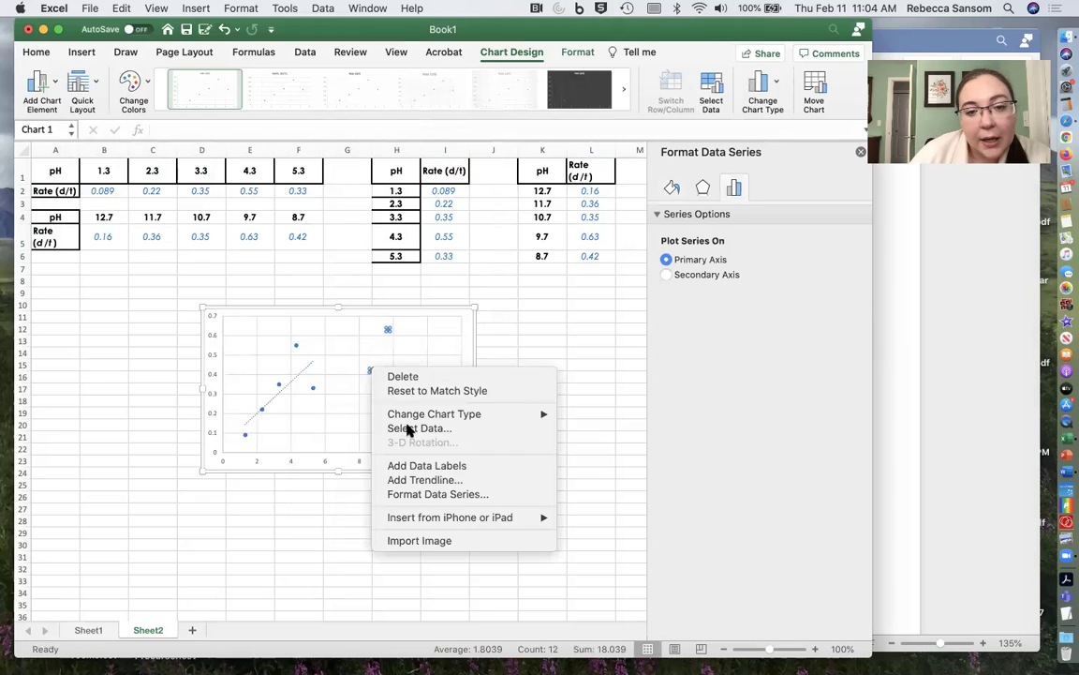
left_click(413, 480)
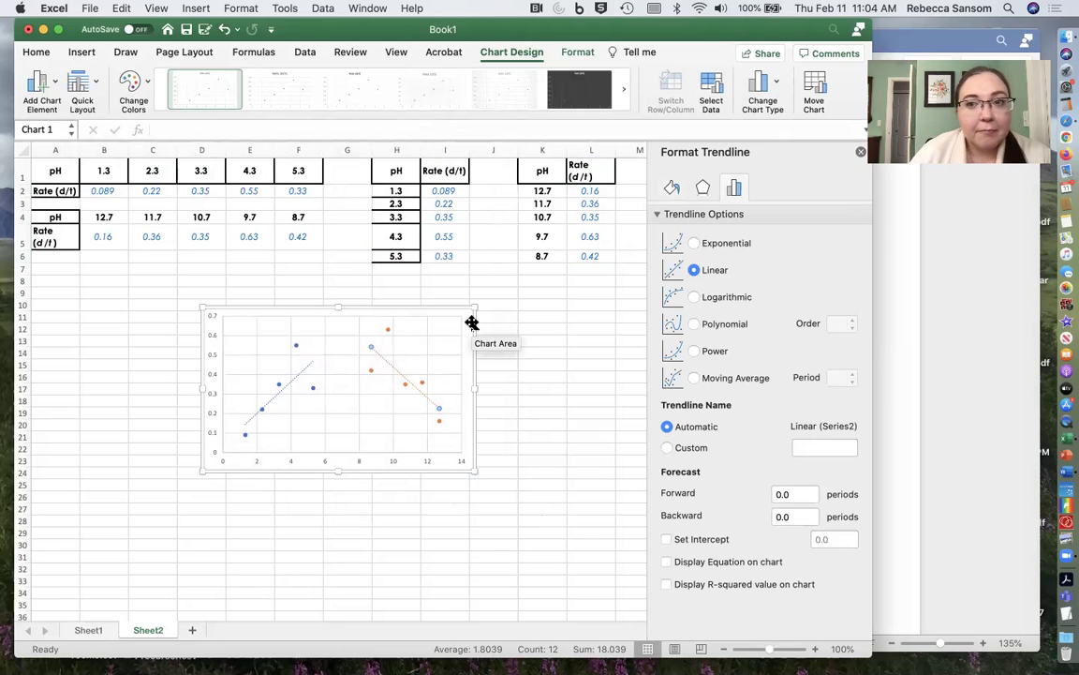
Bring the Word Enzyme Catalysis answer key forward and scroll down to Data Table 3.
key("ctrl+Up")
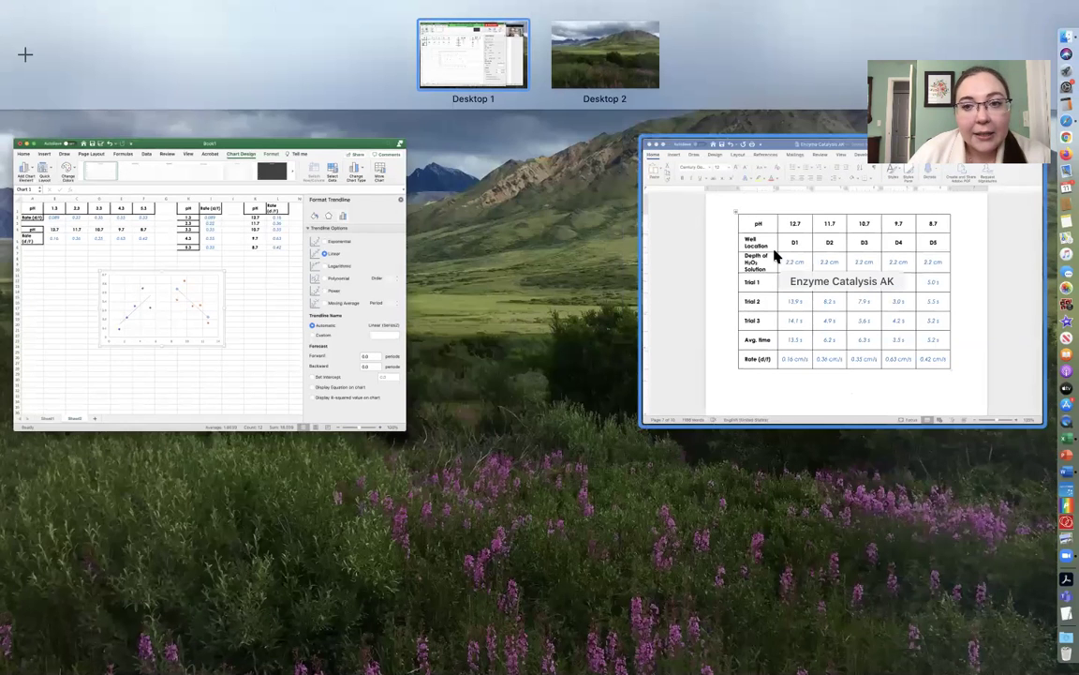
left_click(775, 255)
scroll(506, 378, "down", 10)
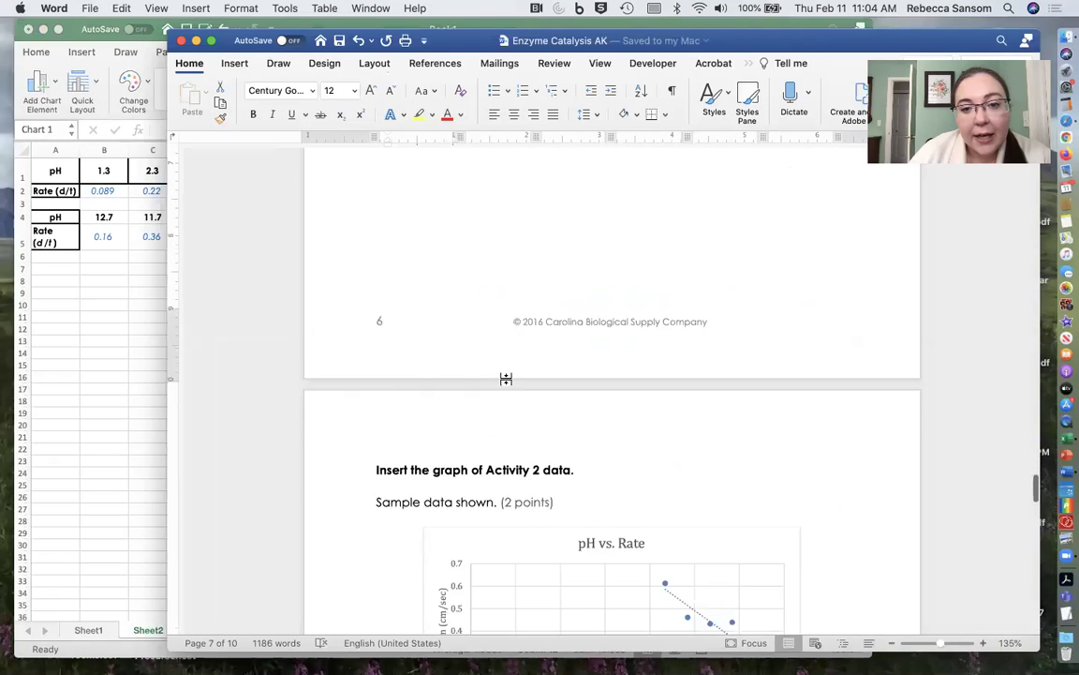
scroll(504, 378, "down", 10)
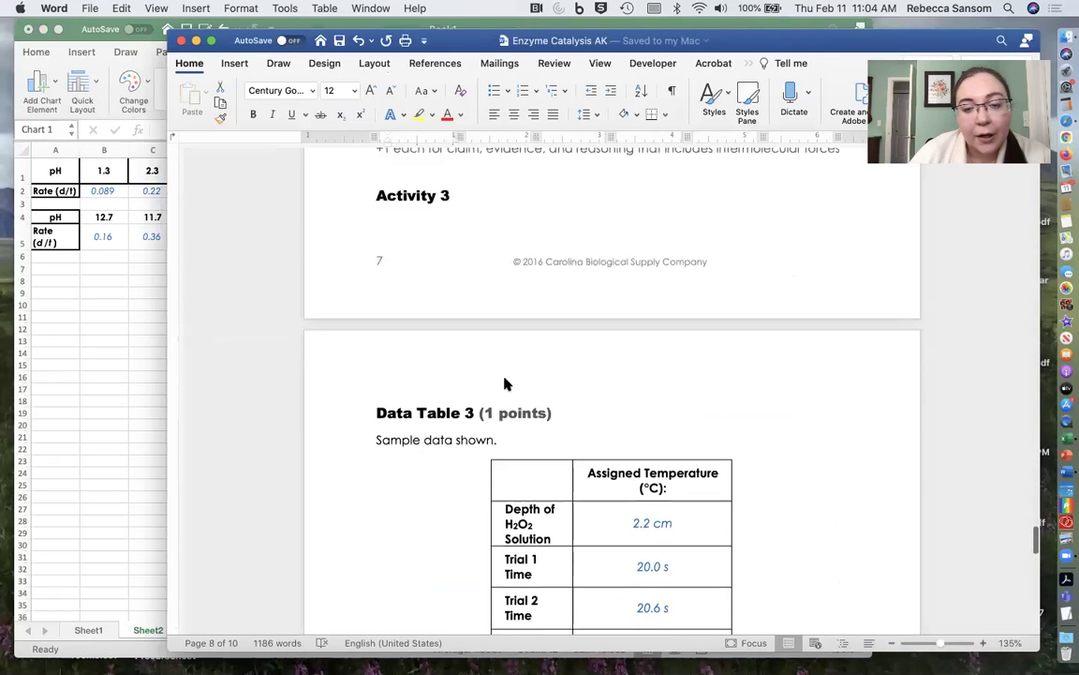
scroll(504, 378, "down", 3)
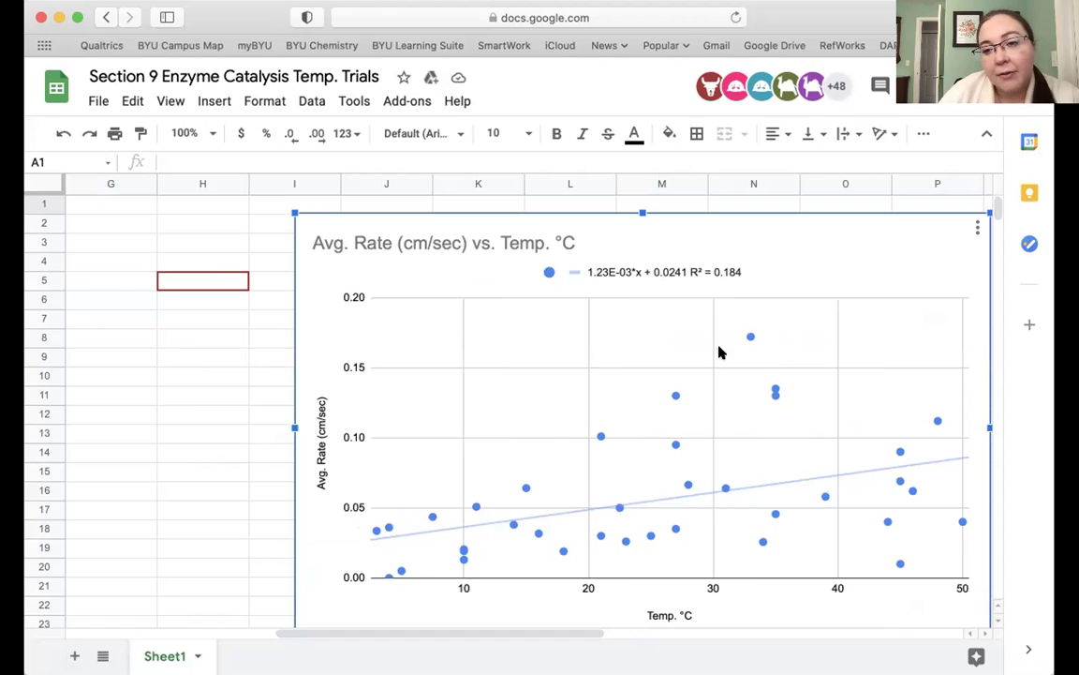
Inspect the Google Sheets temperature chart's data points and its 1.23E-03*x + 0.0241 trendline.
mouse_move(861, 417)
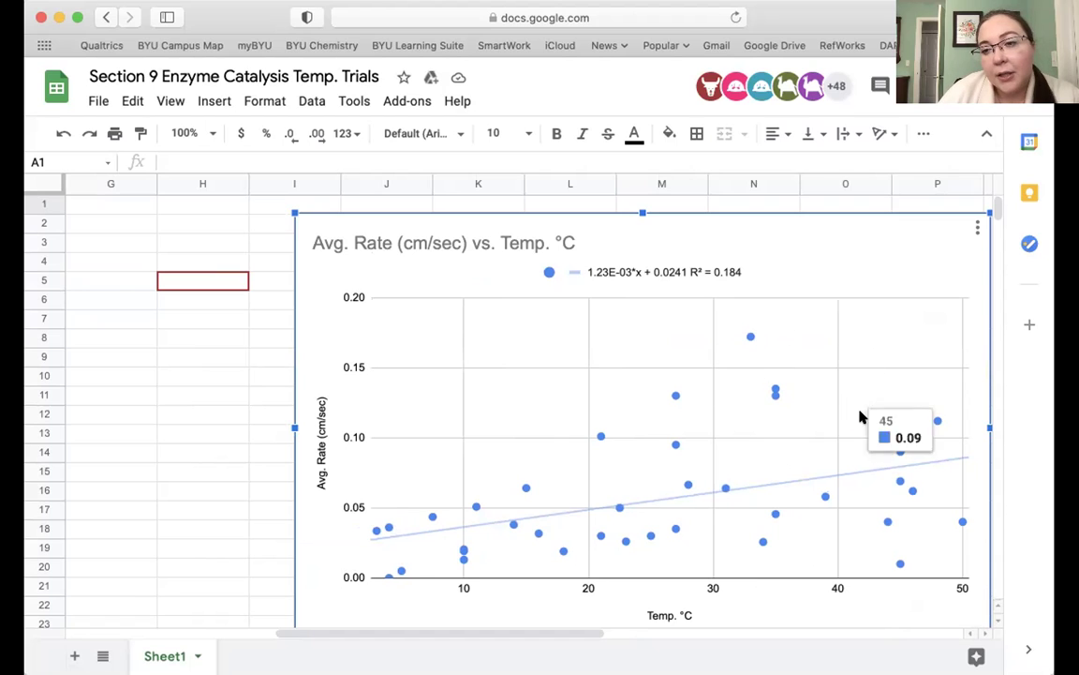